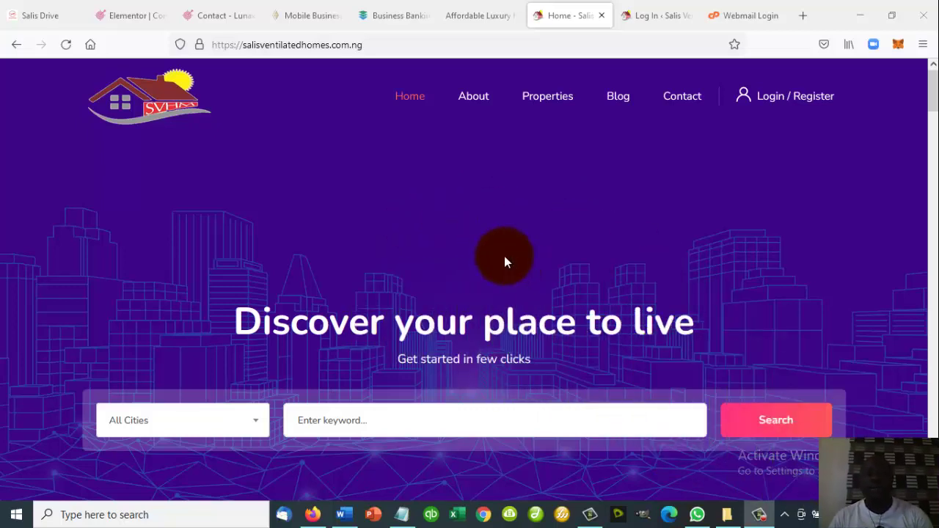
- Examine the home page's featured properties, city locations and Hot This Week sections
scroll(505, 257, "down", 10)
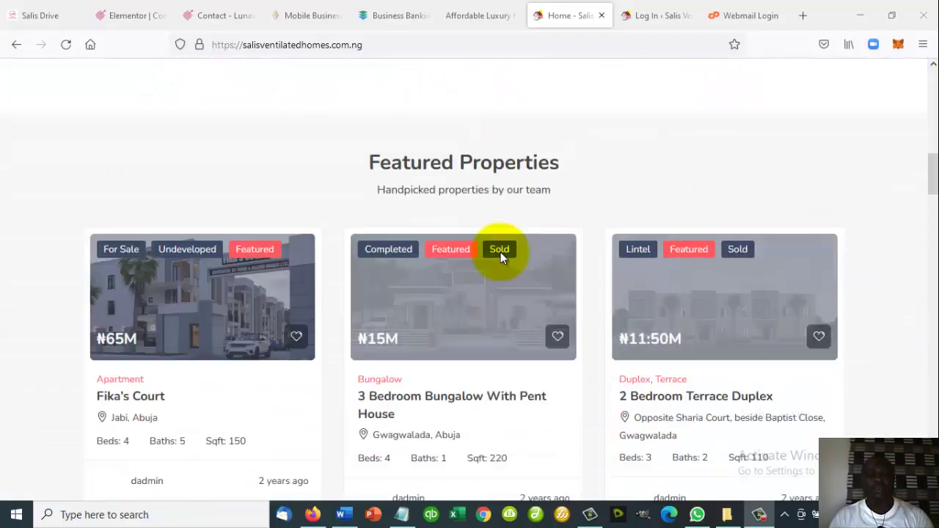
scroll(501, 253, "down", 10)
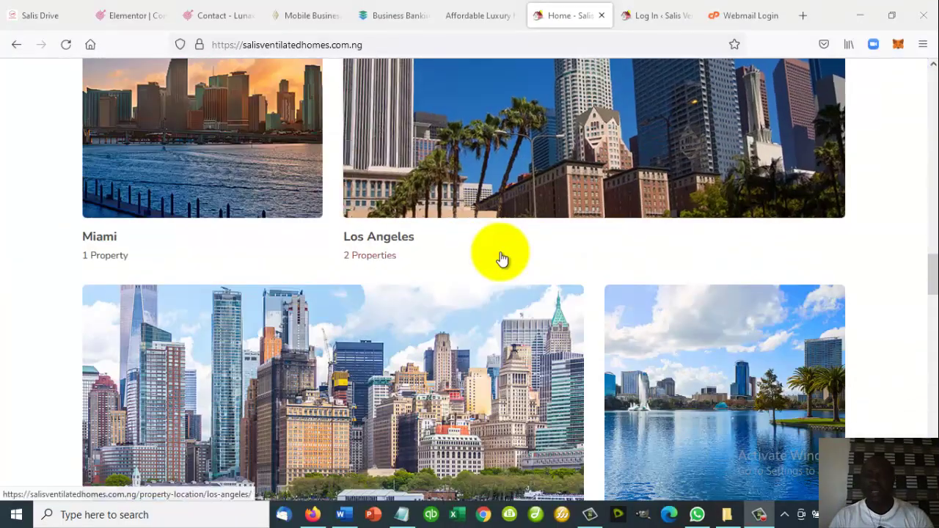
scroll(500, 253, "down", 10)
scroll(501, 253, "up", 7)
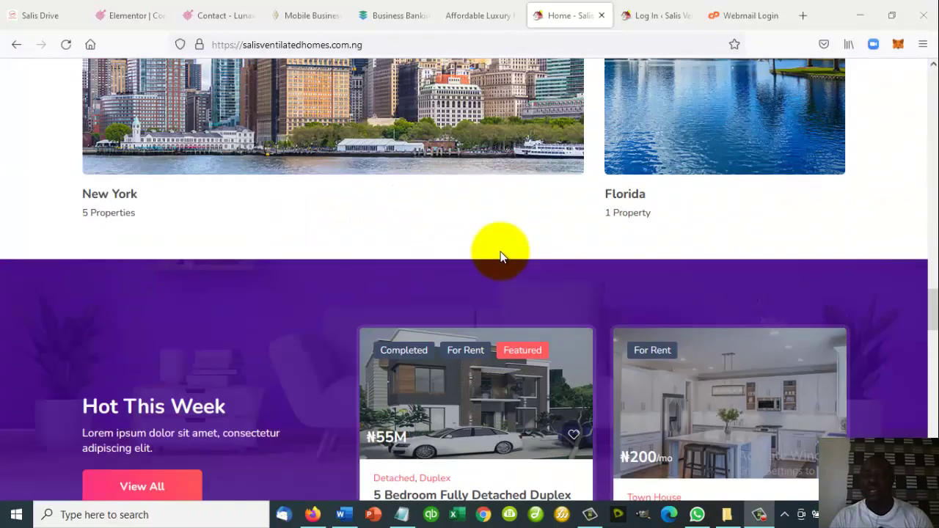
scroll(501, 257, "up", 10)
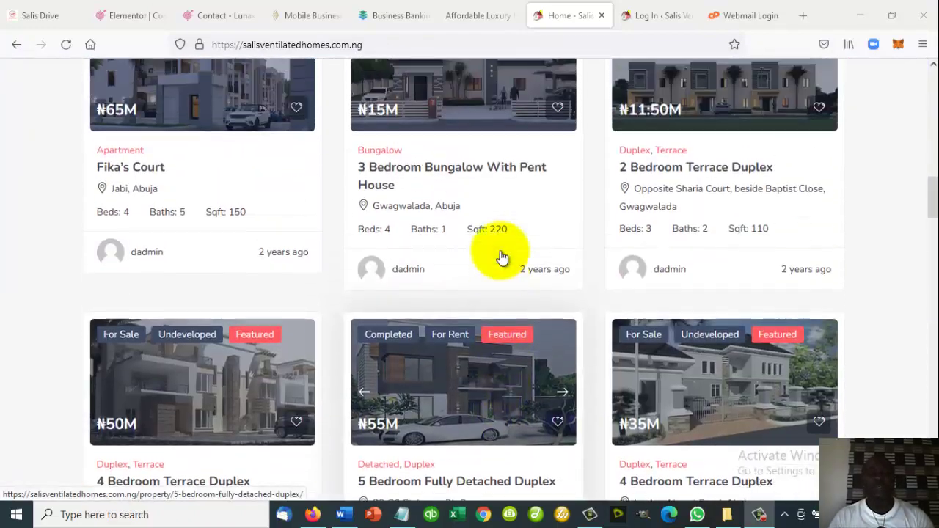
scroll(501, 257, "up", 1)
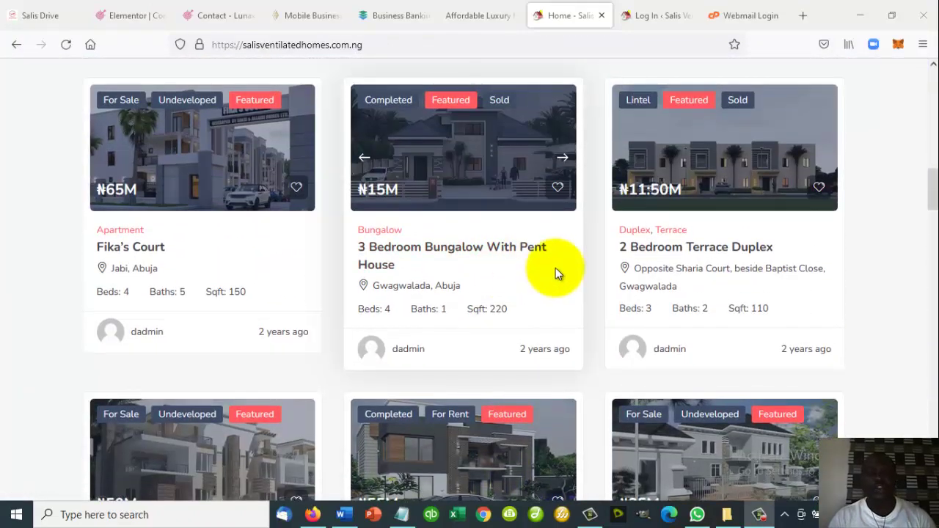
scroll(556, 270, "up", 1)
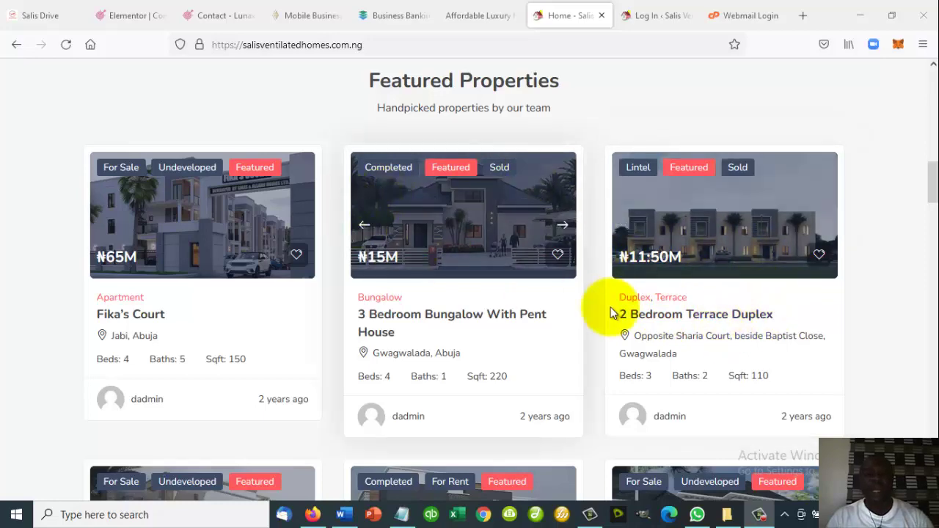
scroll(513, 308, "down", 4)
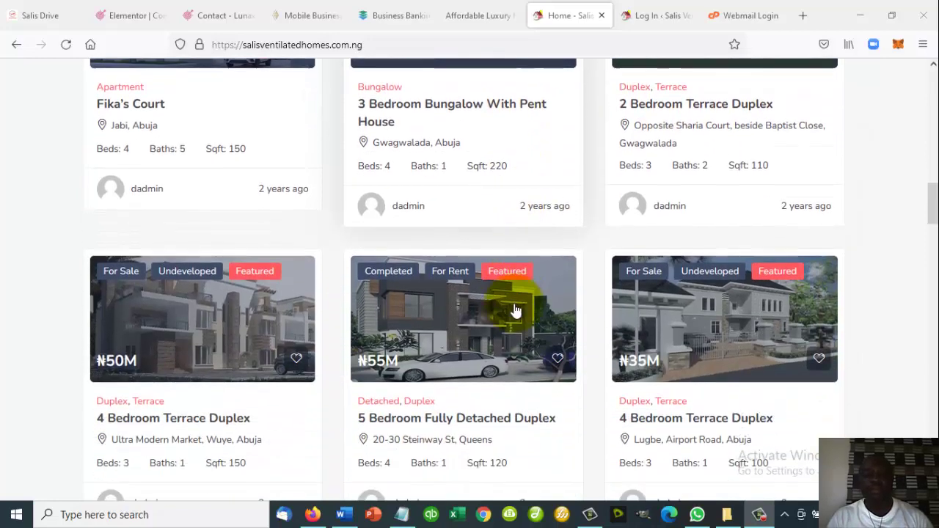
scroll(514, 308, "up", 10)
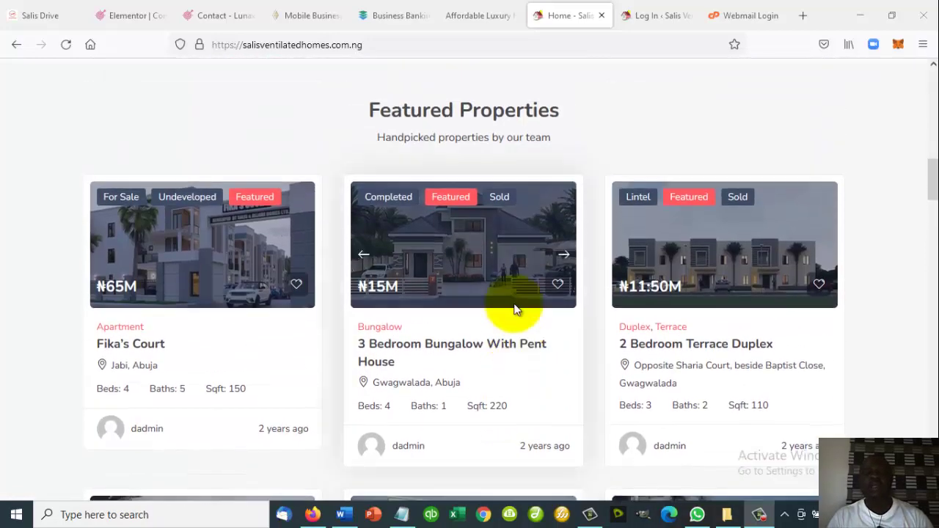
scroll(517, 308, "up", 7)
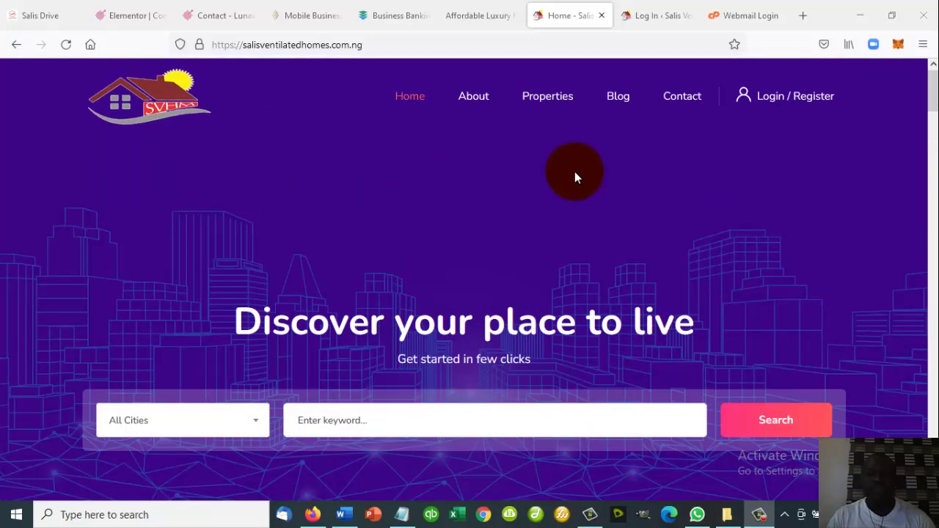
scroll(716, 271, "down", 10)
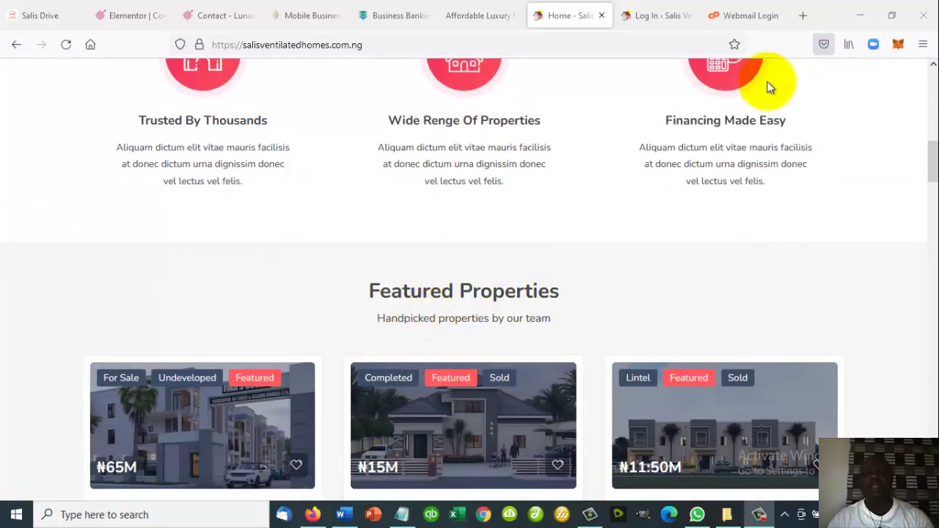
scroll(607, 105, "up", 10)
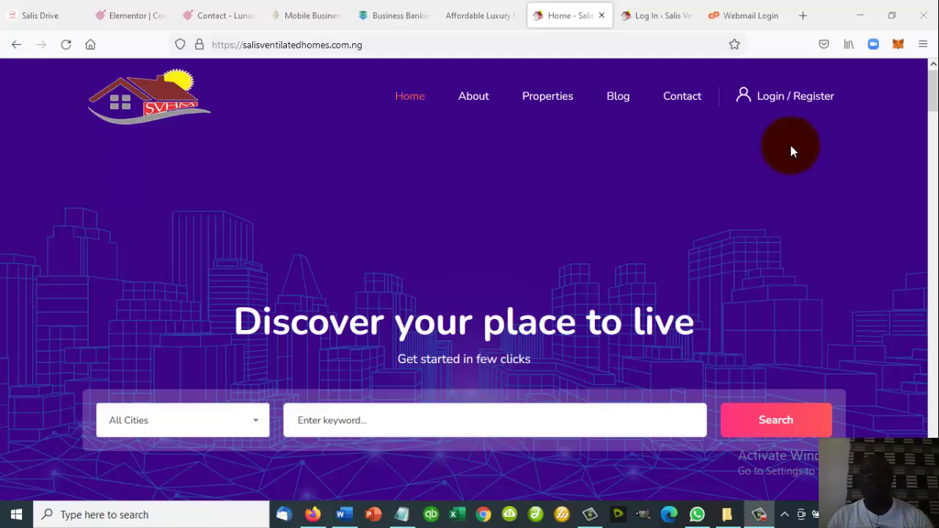
- View the site's registration form and login form, closing each without filling it in
left_click(814, 100)
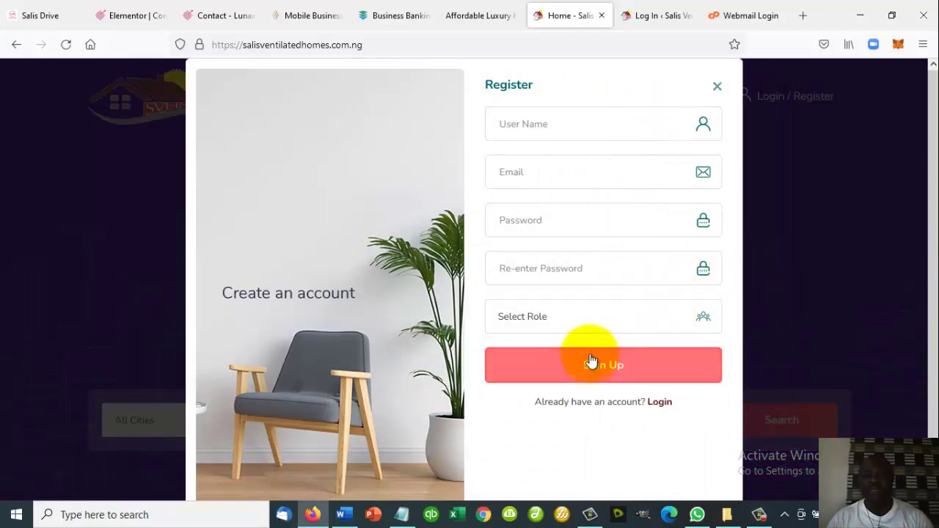
left_click(716, 88)
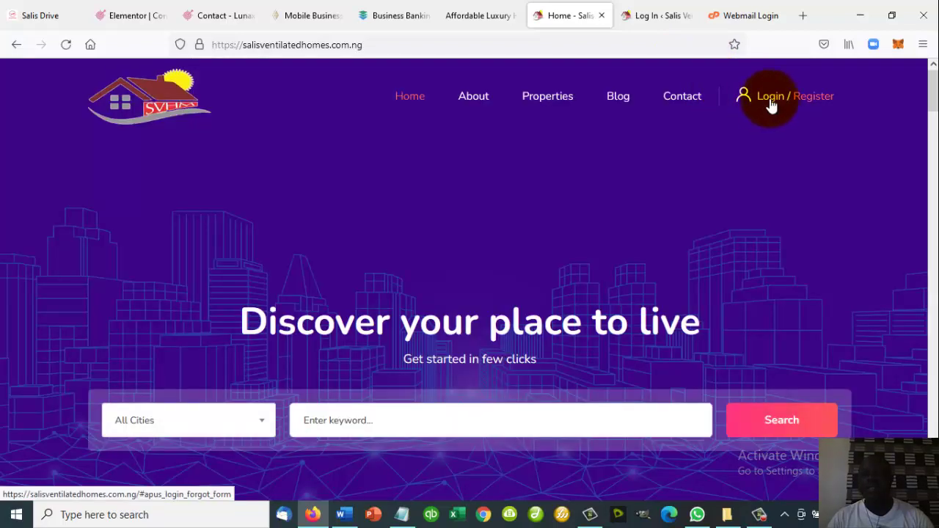
left_click(764, 99)
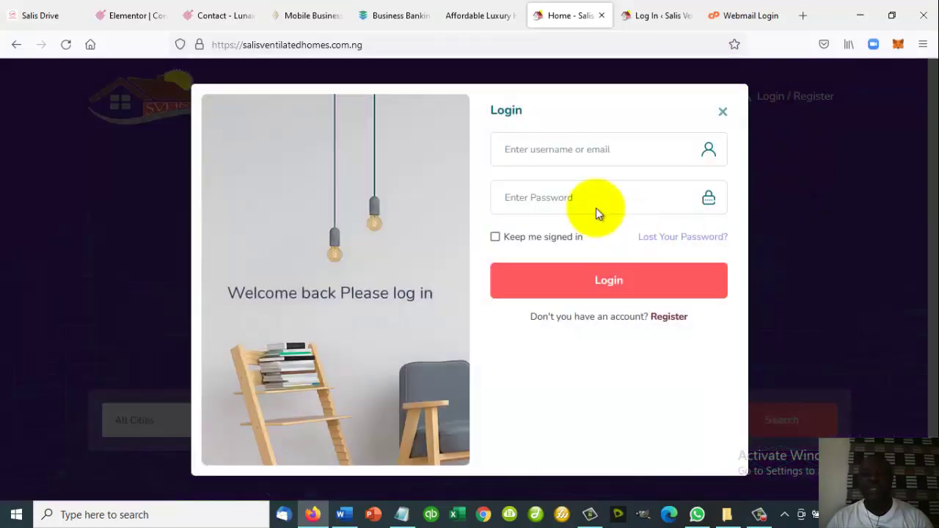
left_click(723, 112)
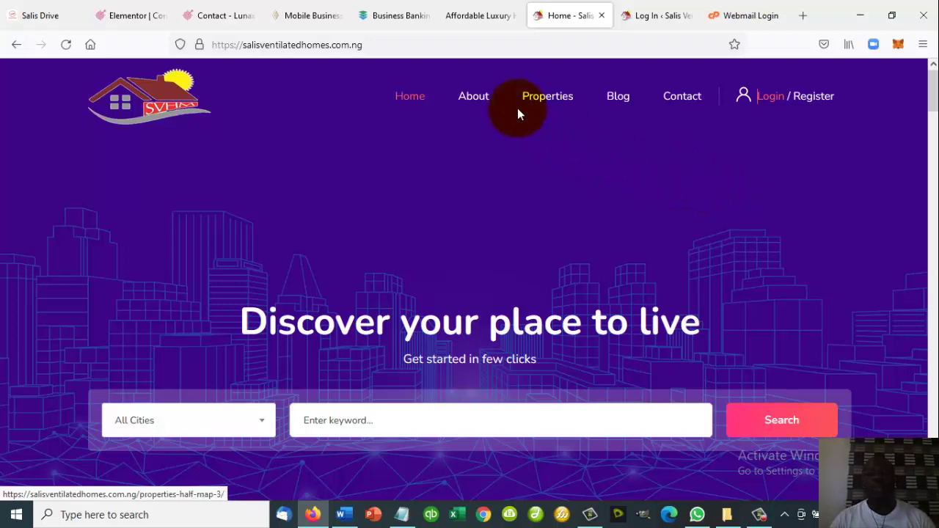
- Open the Properties page and look through the first property listings with their status labels and prices
left_click(547, 103)
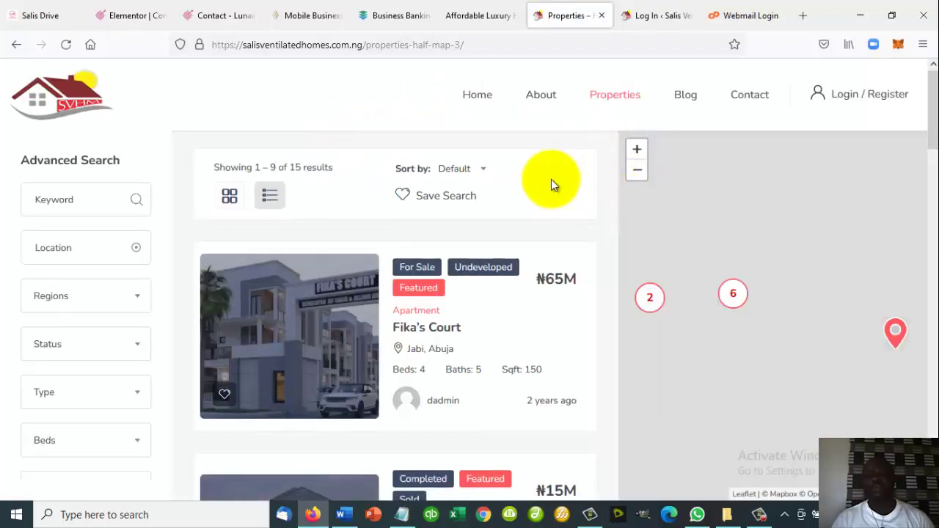
scroll(551, 184, "down", 2)
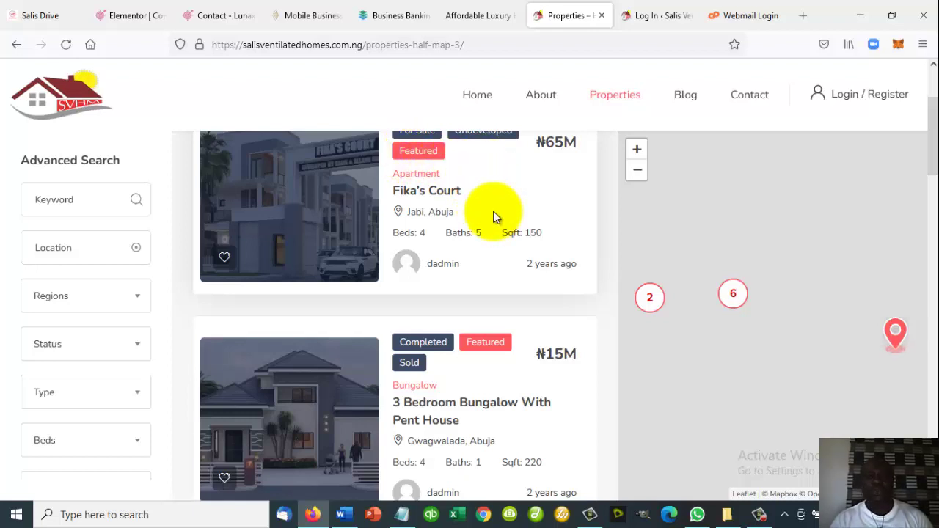
scroll(493, 211, "down", 3)
scroll(492, 211, "up", 1)
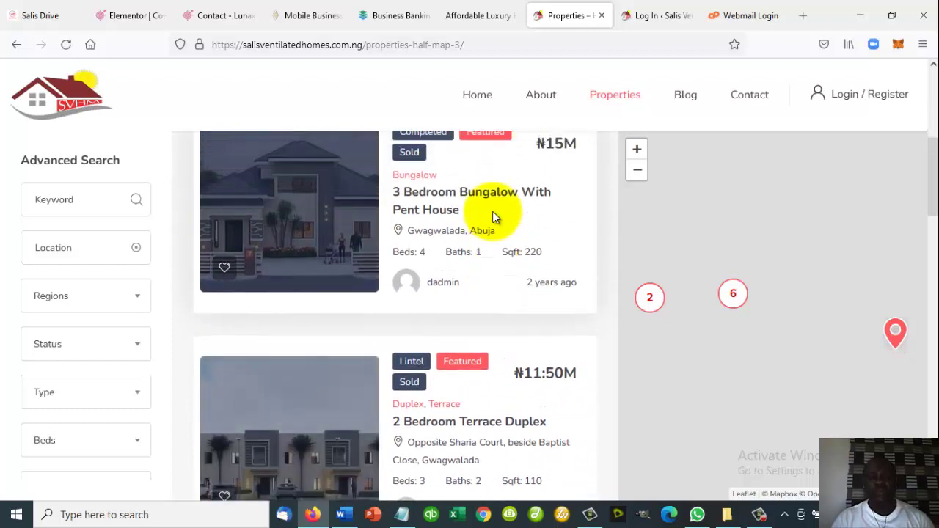
scroll(492, 211, "down", 4)
scroll(492, 212, "down", 1)
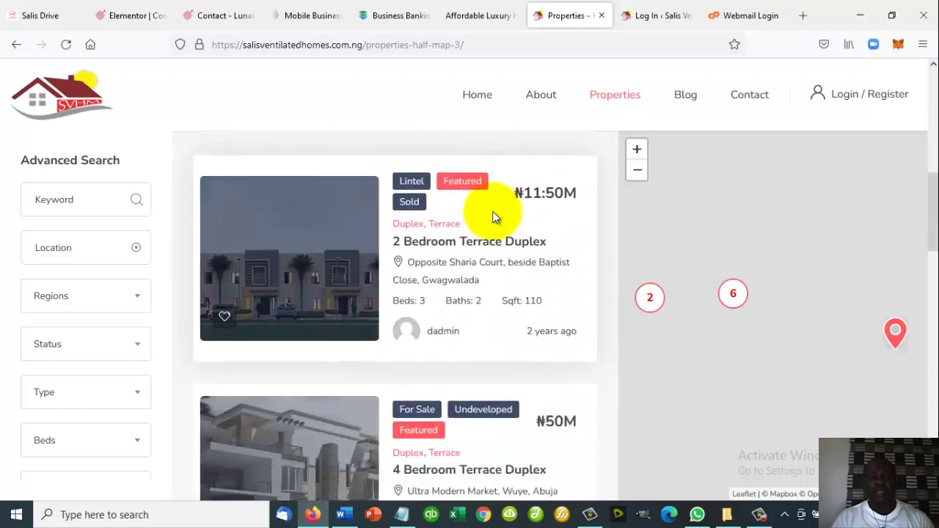
scroll(493, 212, "down", 2)
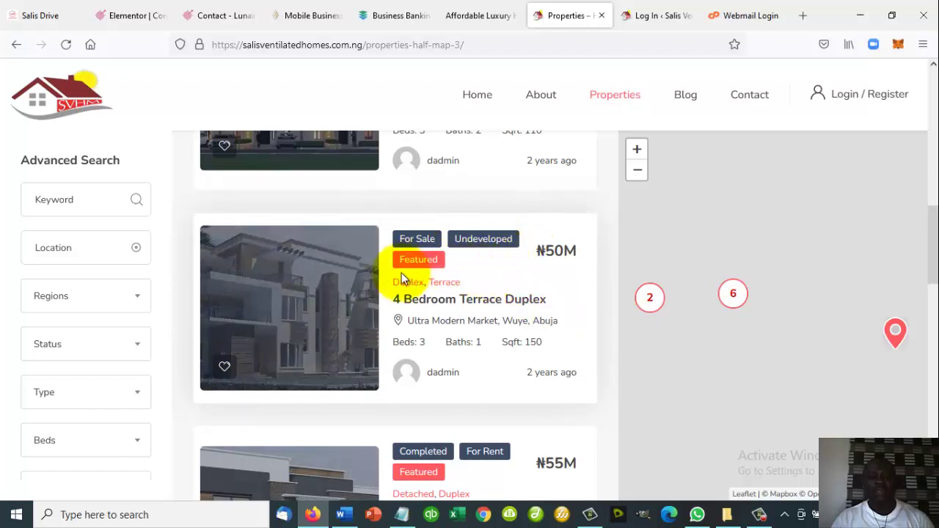
- Open the 4 Bedroom Terrace Duplex listing in Wuye, Abuja, and examine its overview and cart section
left_click(308, 317)
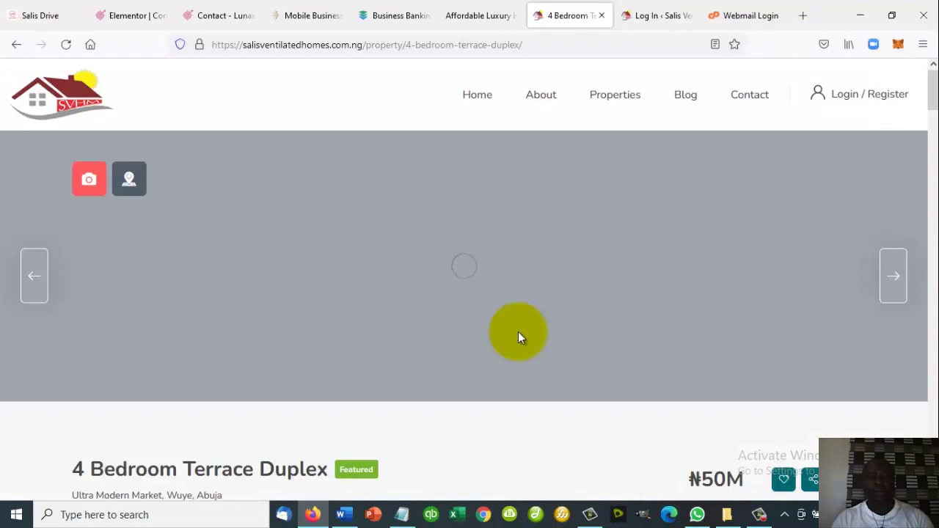
scroll(518, 334, "down", 5)
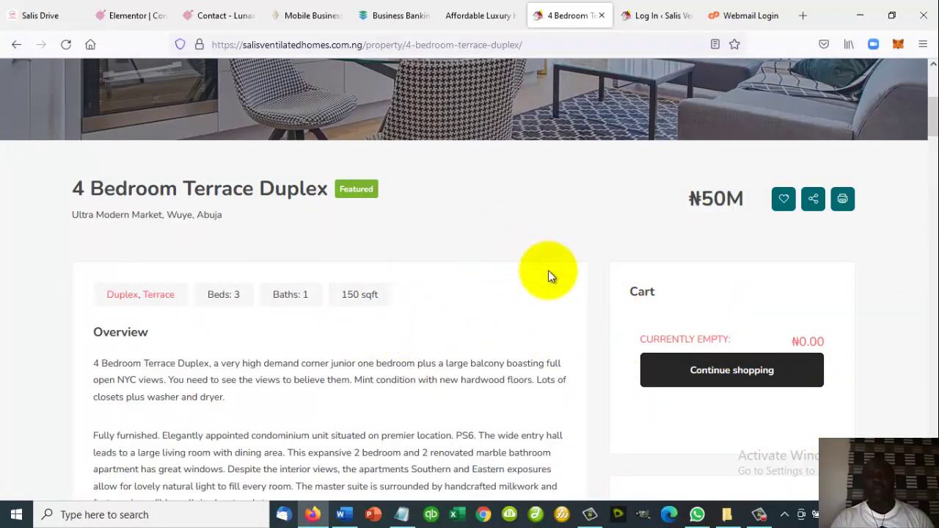
- Continue shopping from the property's cart section and look through the houses offered in the shop
left_click(723, 370)
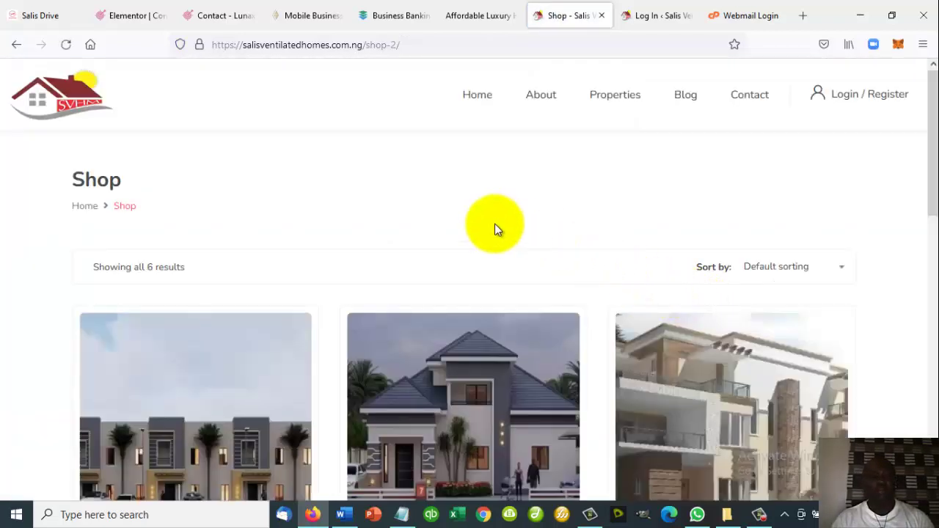
scroll(496, 229, "down", 6)
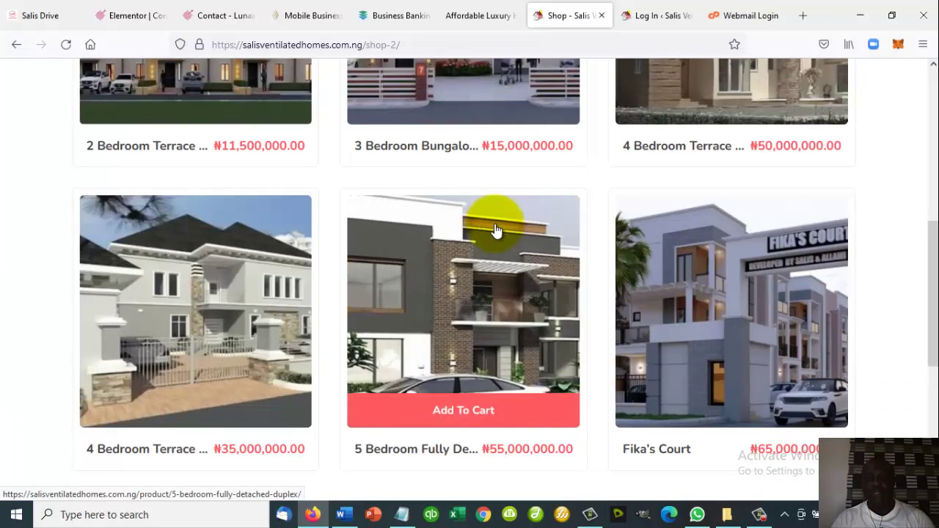
scroll(495, 229, "up", 3)
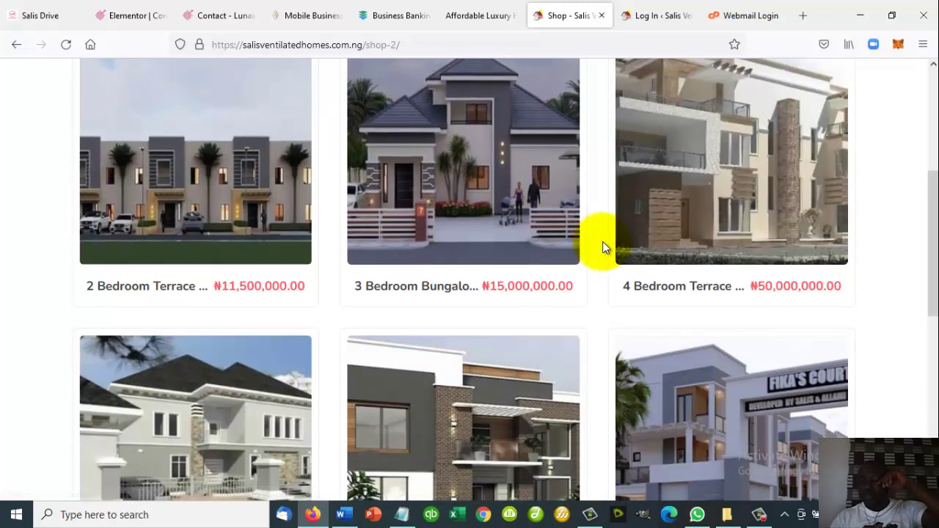
scroll(603, 247, "up", 3)
scroll(603, 247, "down", 1)
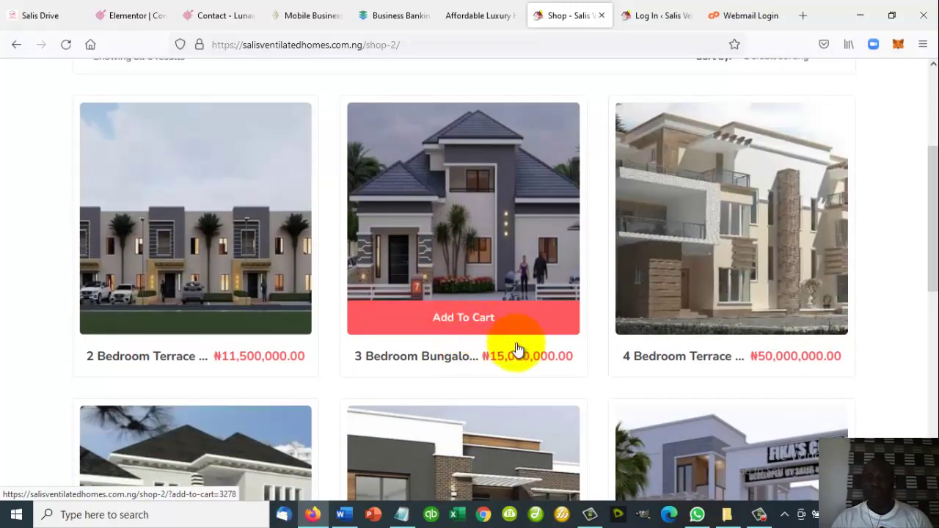
mouse_move(744, 324)
scroll(734, 323, "down", 3)
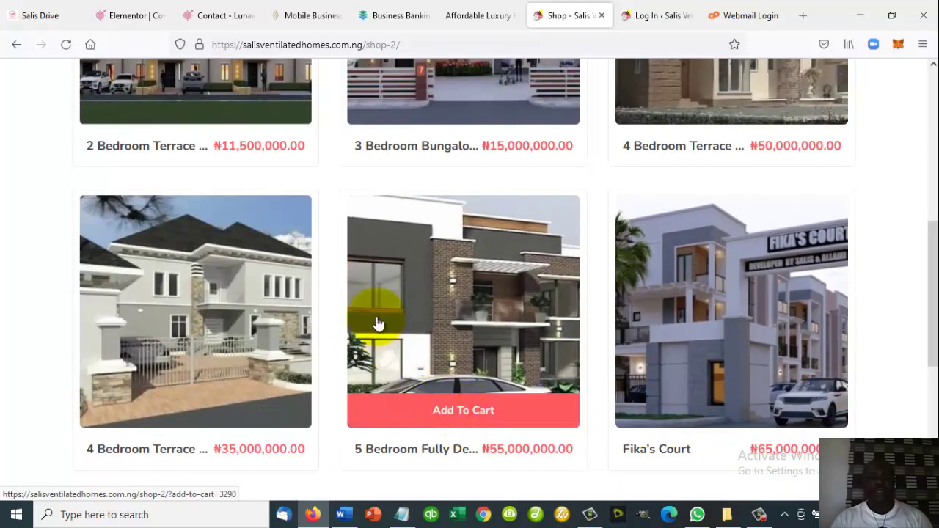
- View the 2 Bedroom Terrace Duplex product page to check its availability and return to the shop
scroll(397, 194, "up", 2)
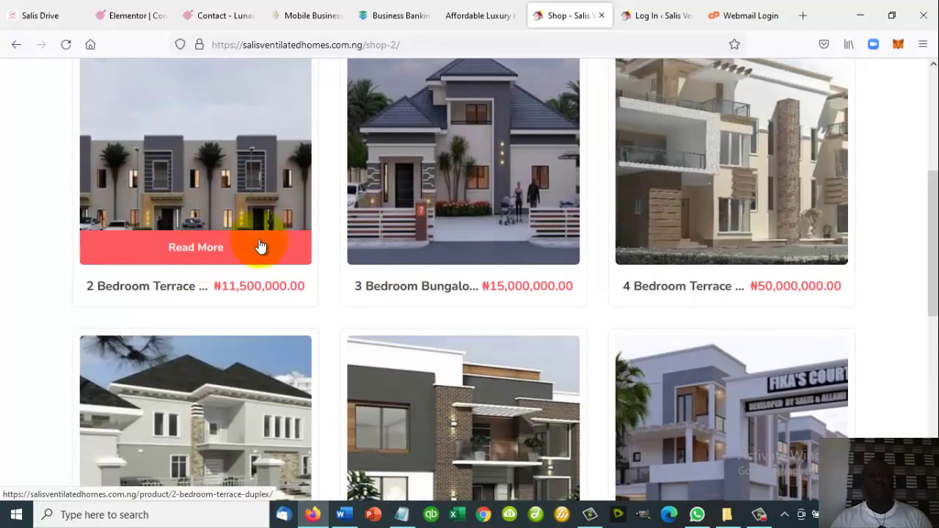
left_click(203, 251)
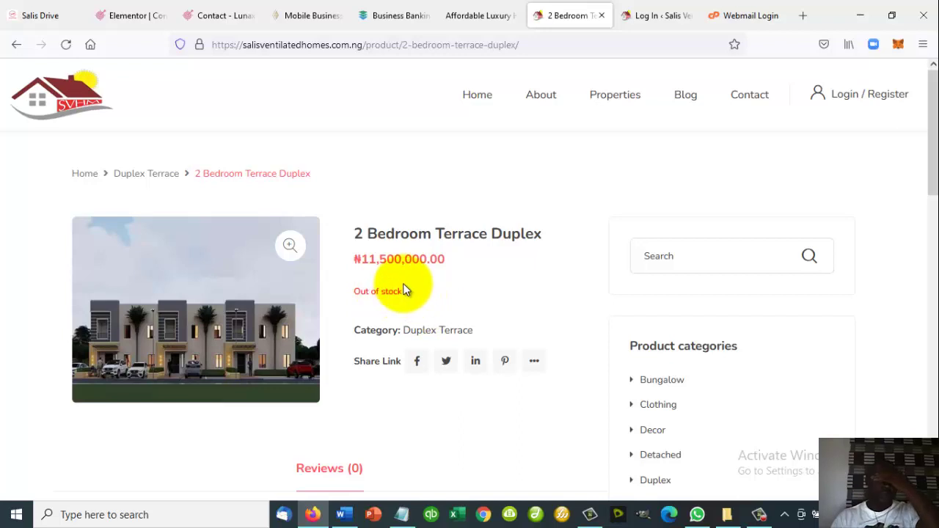
left_click(16, 45)
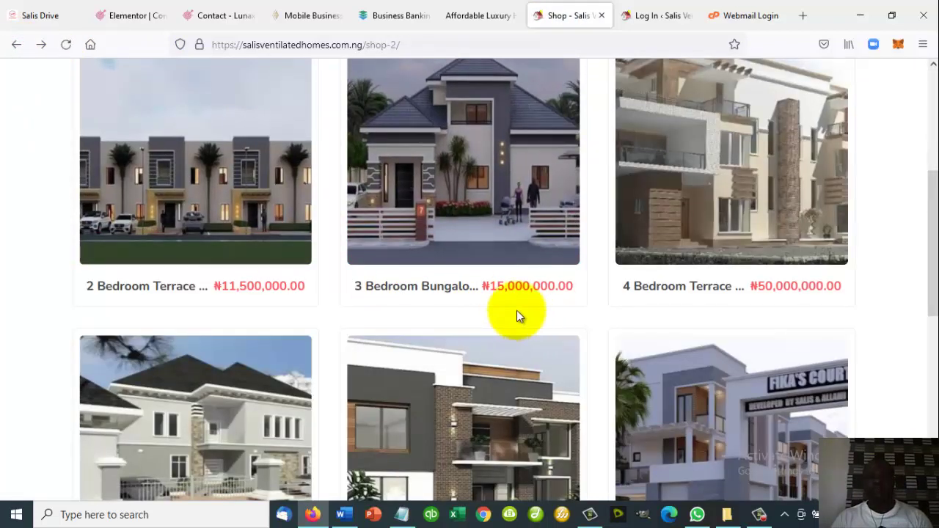
- Add the 5 Bedroom Fully Detached Duplex to the cart and review the cart totals
scroll(605, 316, "down", 2)
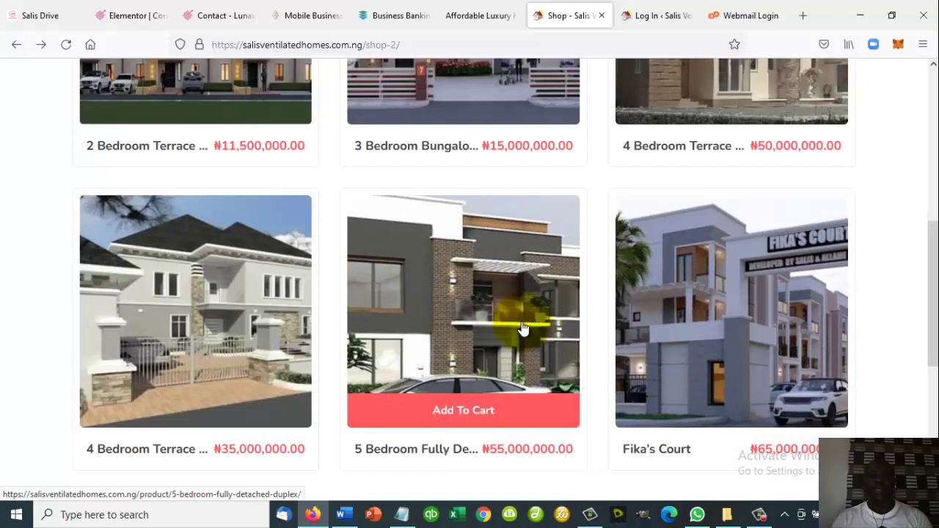
scroll(506, 316, "down", 2)
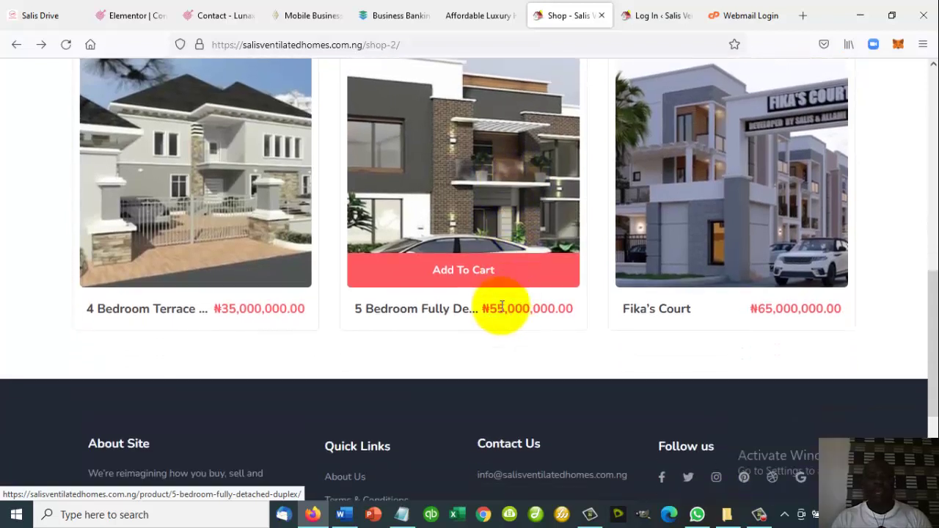
left_click(447, 273)
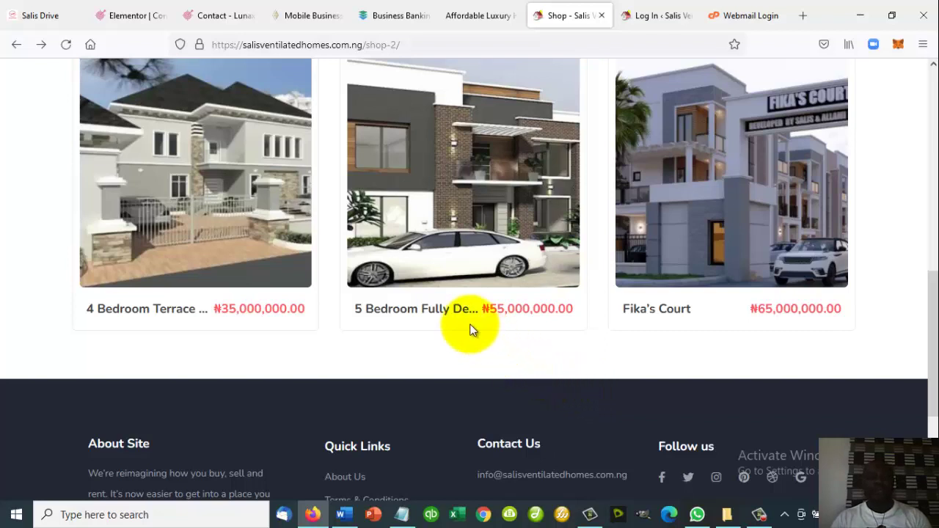
mouse_move(450, 294)
left_click(456, 271)
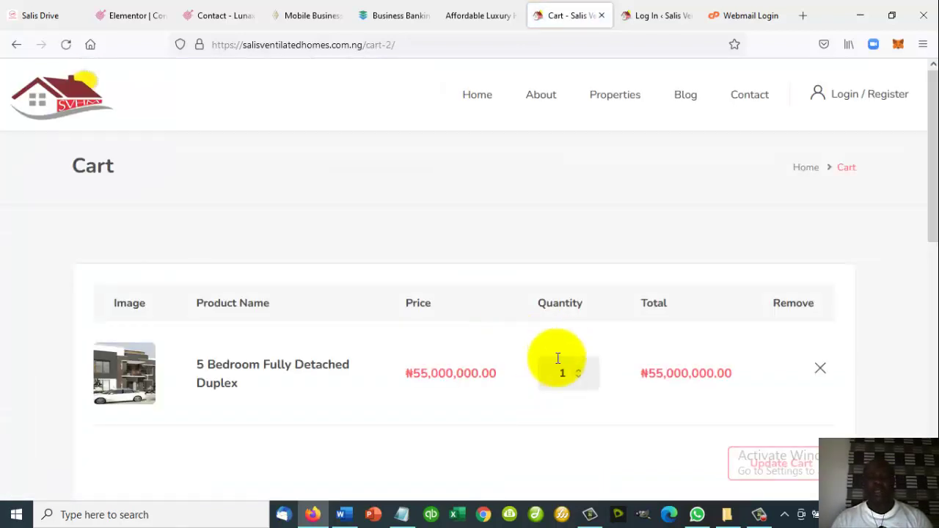
scroll(536, 367, "down", 4)
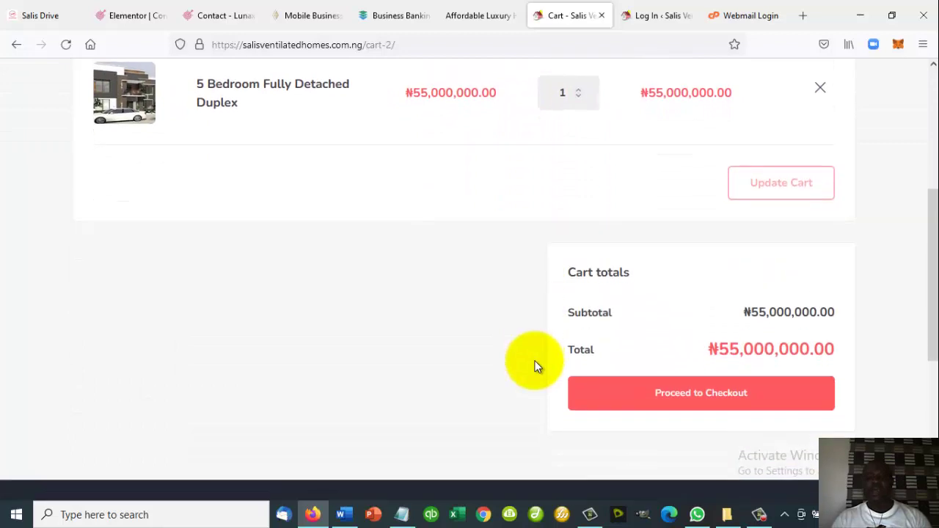
- Review the 5 Bedroom Fully Detached Duplex in the cart and proceed to checkout
scroll(535, 367, "up", 1)
scroll(536, 367, "up", 2)
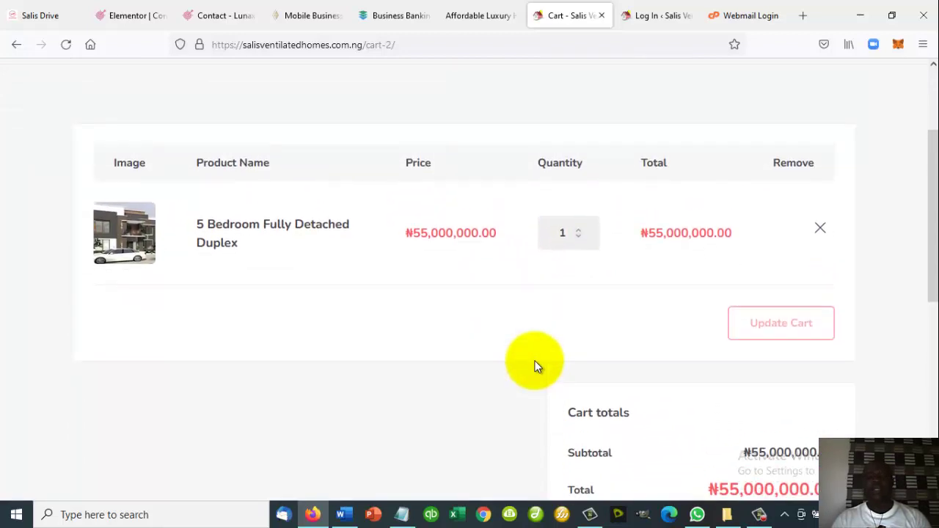
scroll(537, 367, "down", 1)
left_click(686, 459)
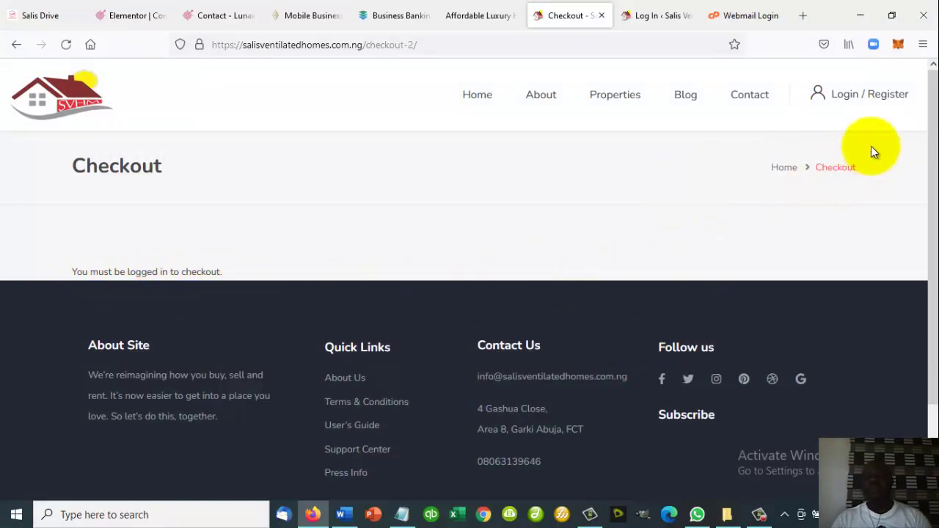
- Log in to the customer account from the checkout page with the saved username and account password
left_click(845, 96)
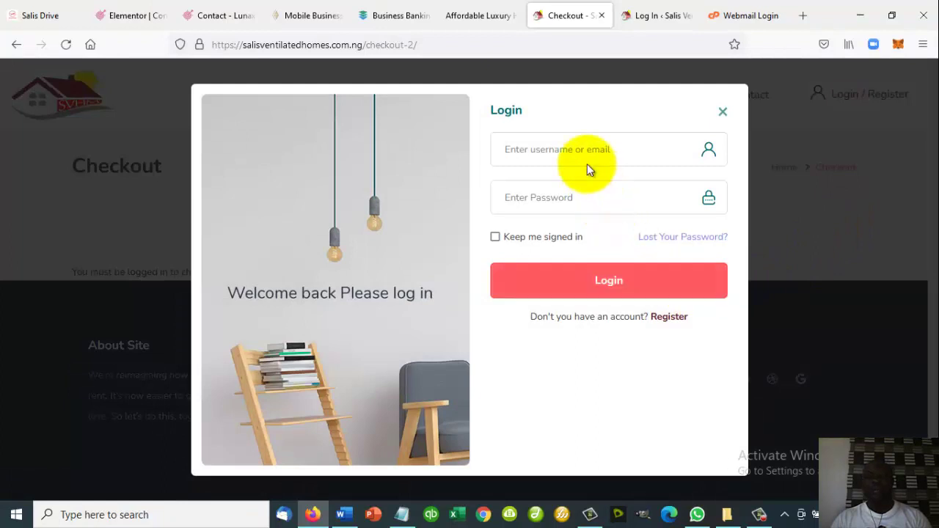
left_click(583, 151)
left_click(576, 182)
left_click(609, 283)
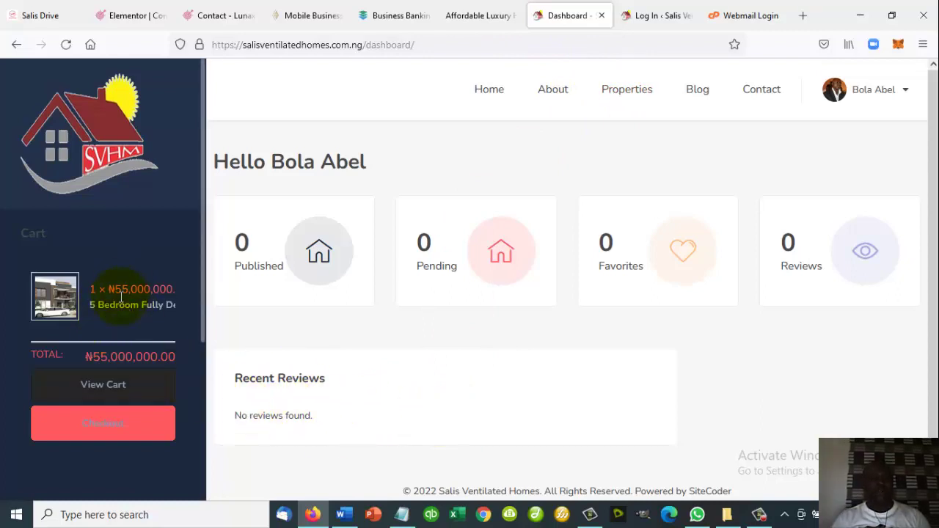
- Check out the cart from the dashboard, review the billing details and place the order by direct bank transfer
left_click(101, 424)
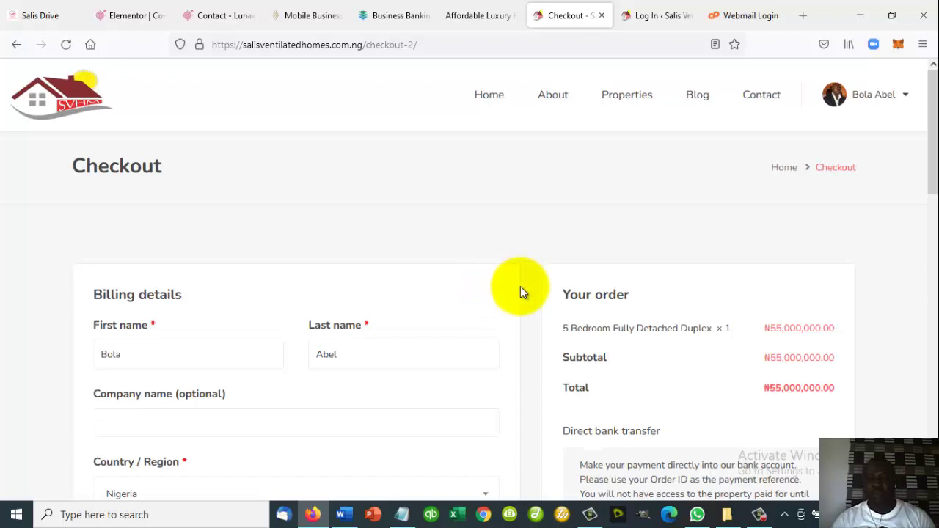
scroll(520, 286, "down", 4)
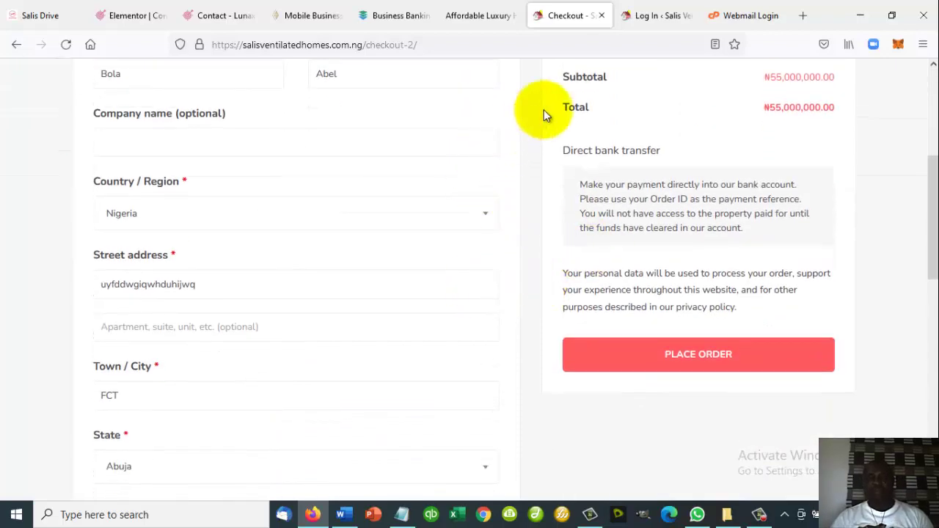
scroll(472, 269, "down", 4)
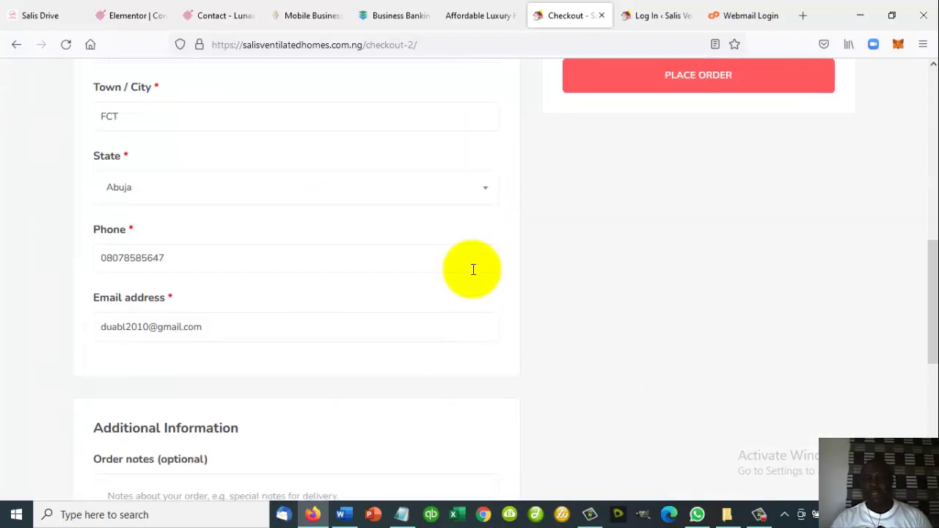
scroll(474, 269, "up", 6)
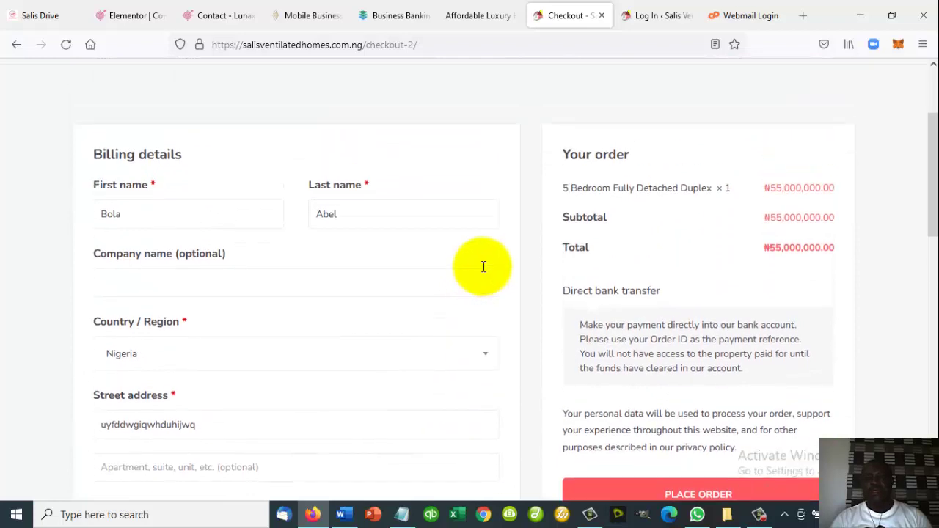
scroll(627, 259, "down", 1)
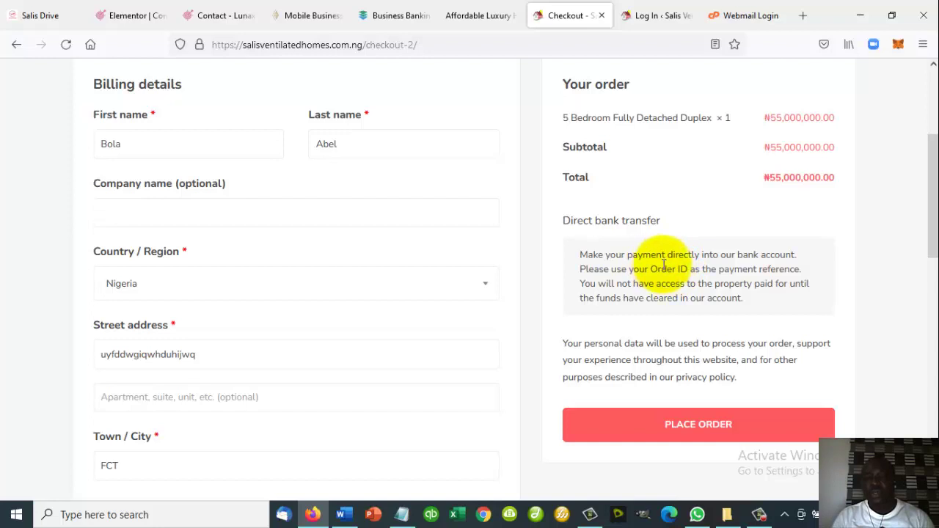
left_click(691, 432)
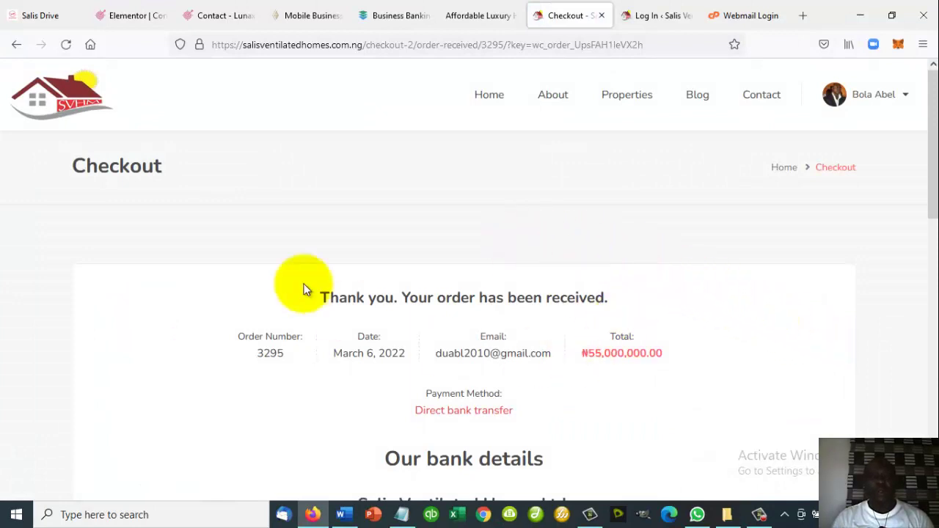
- Examine the order confirmation, including the company's bank details, the order details and the billing address
scroll(762, 272, "down", 2)
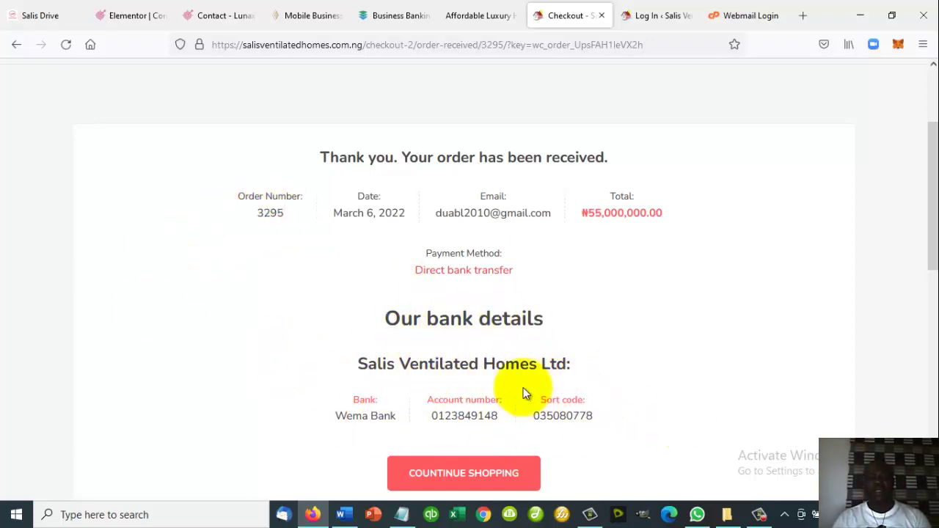
scroll(636, 352, "down", 3)
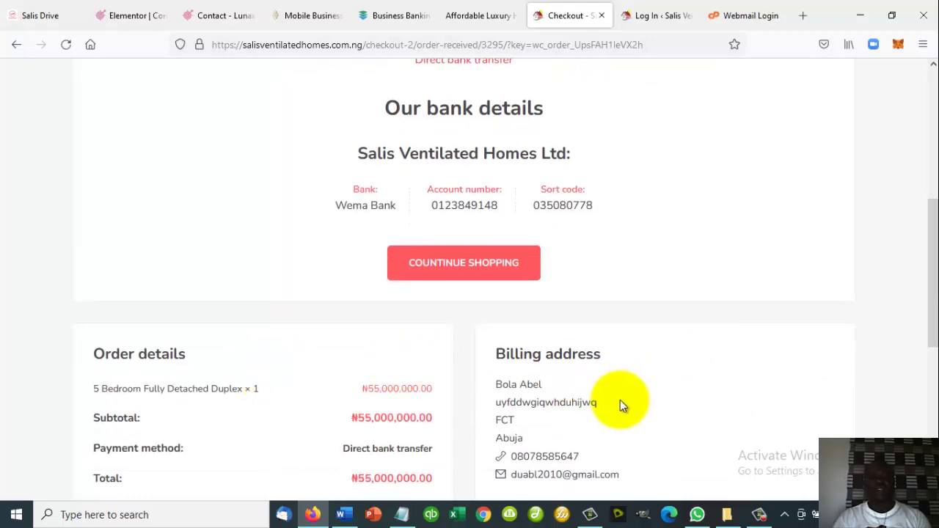
scroll(620, 400, "up", 3)
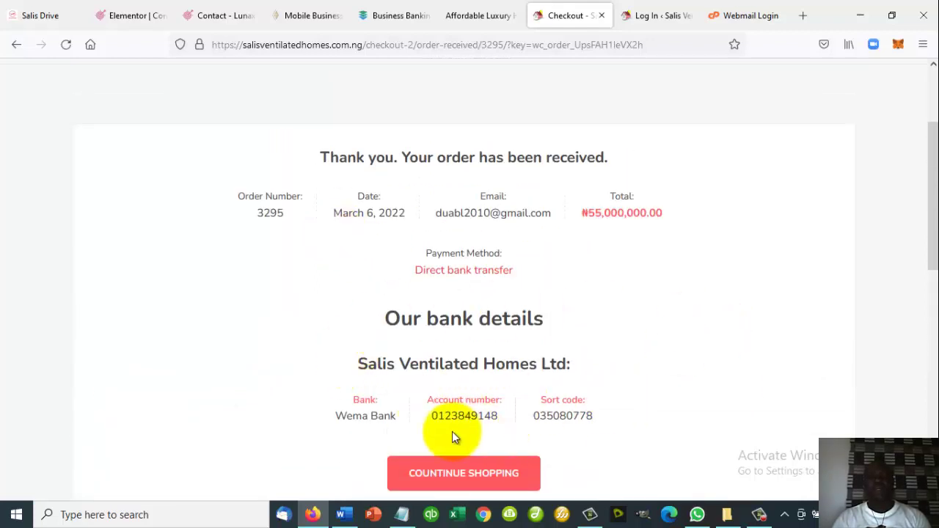
scroll(671, 441, "down", 3)
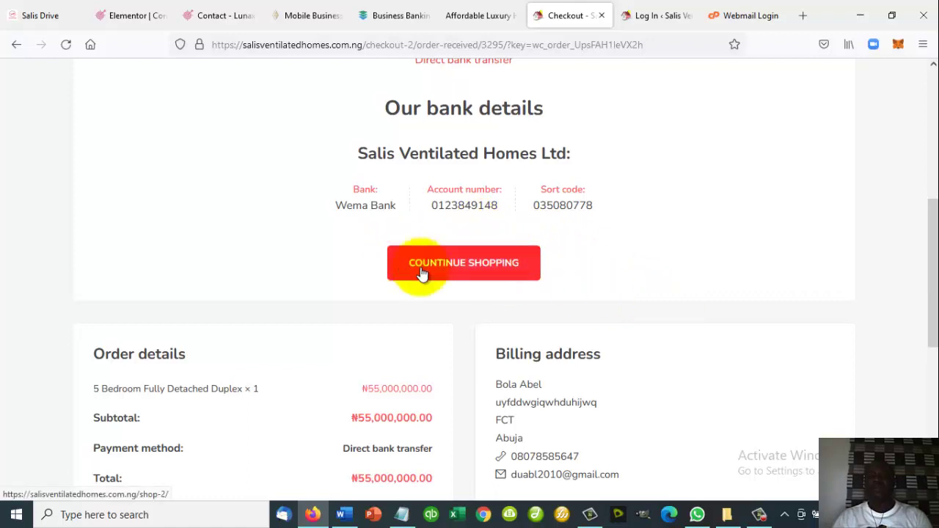
scroll(662, 344, "up", 4)
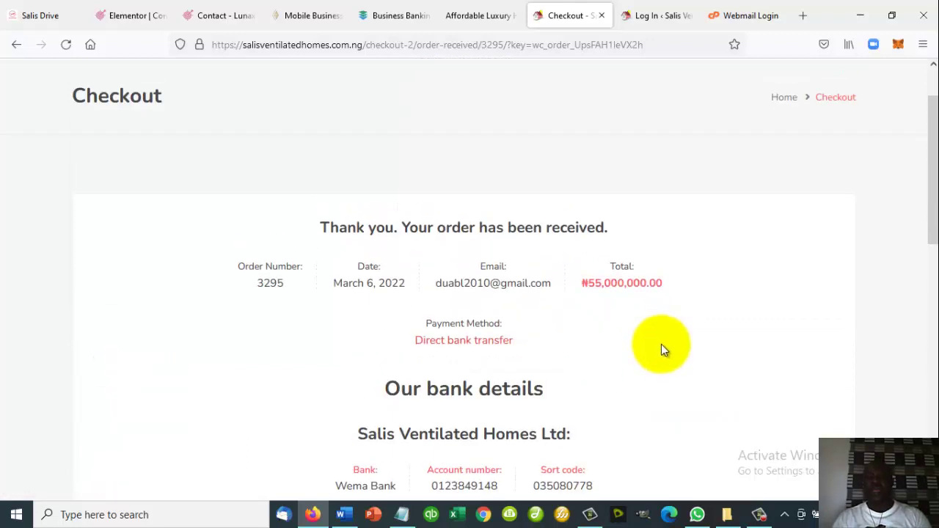
scroll(661, 344, "up", 1)
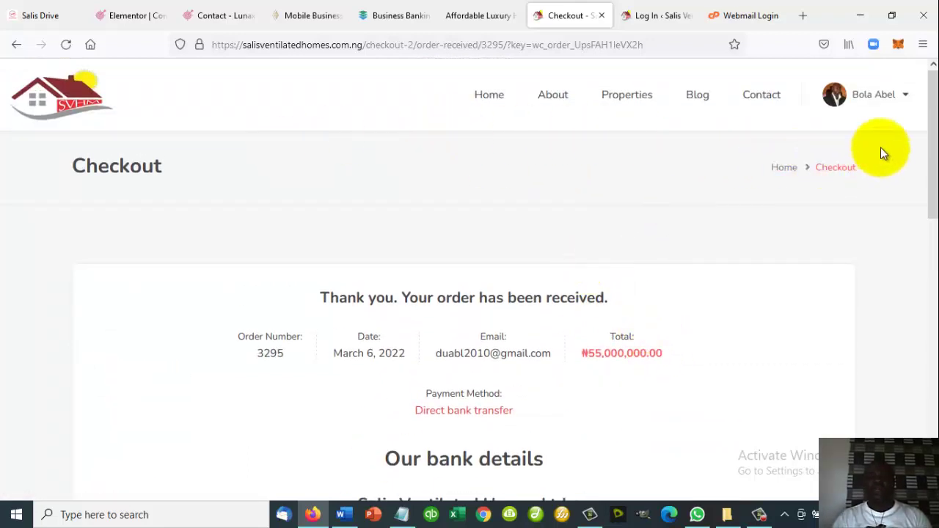
- View the customer dashboard with its cart section and open the property listings
left_click(889, 94)
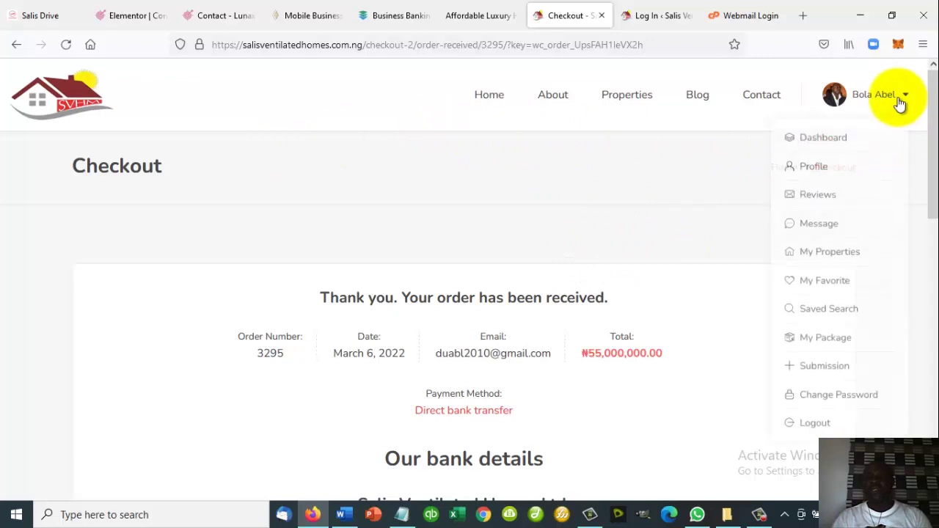
left_click(831, 138)
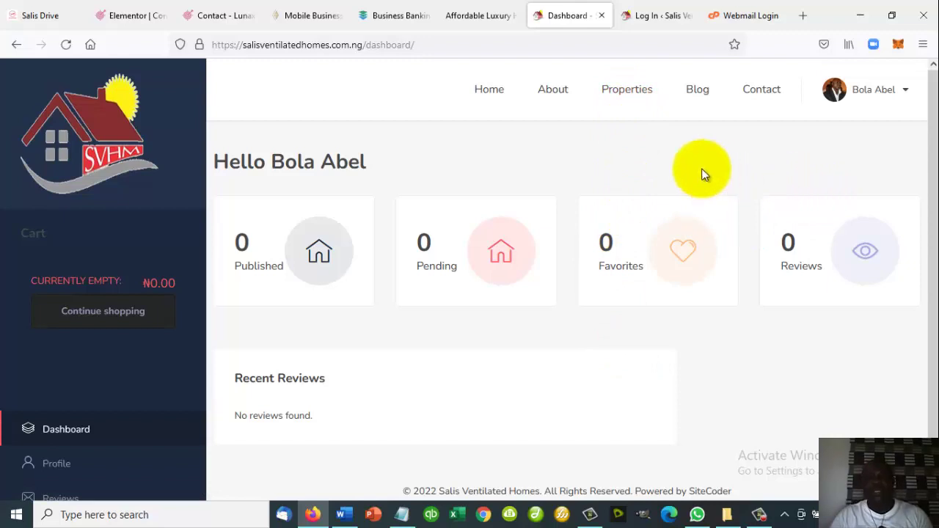
left_click(628, 92)
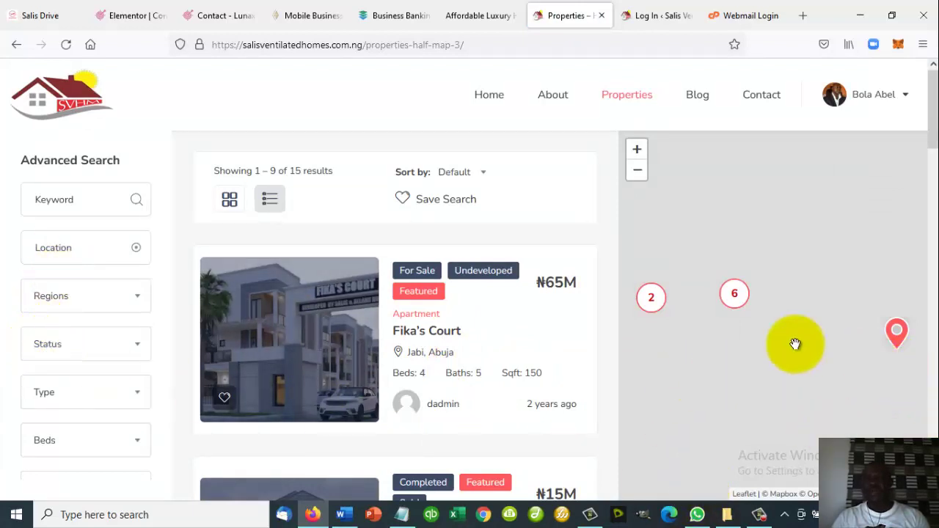
- Log out of the customer account and sign in to the company webmail with the prefilled credentials
mouse_move(902, 105)
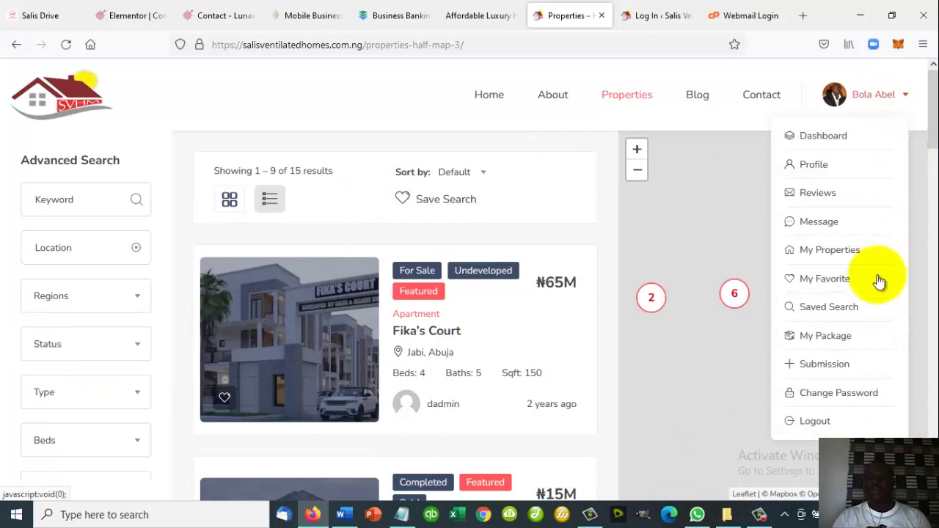
left_click(813, 420)
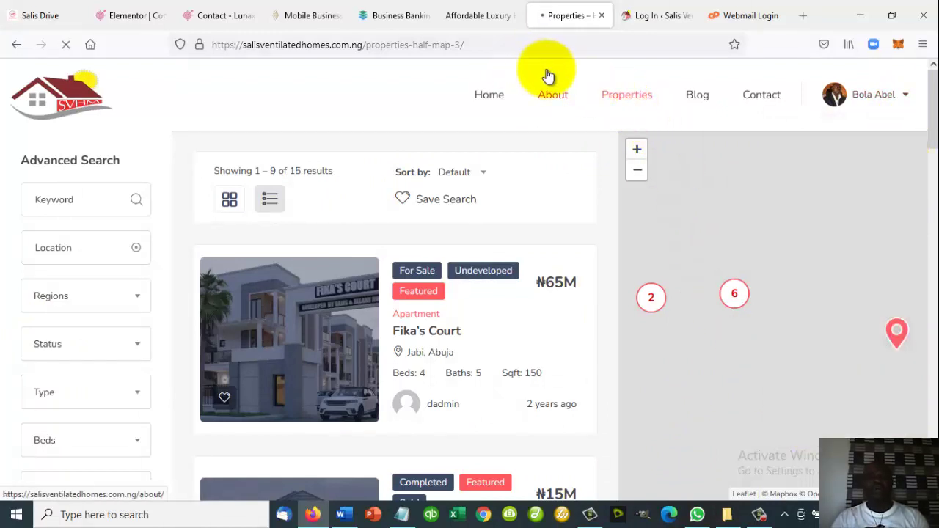
left_click(756, 20)
left_click(474, 355)
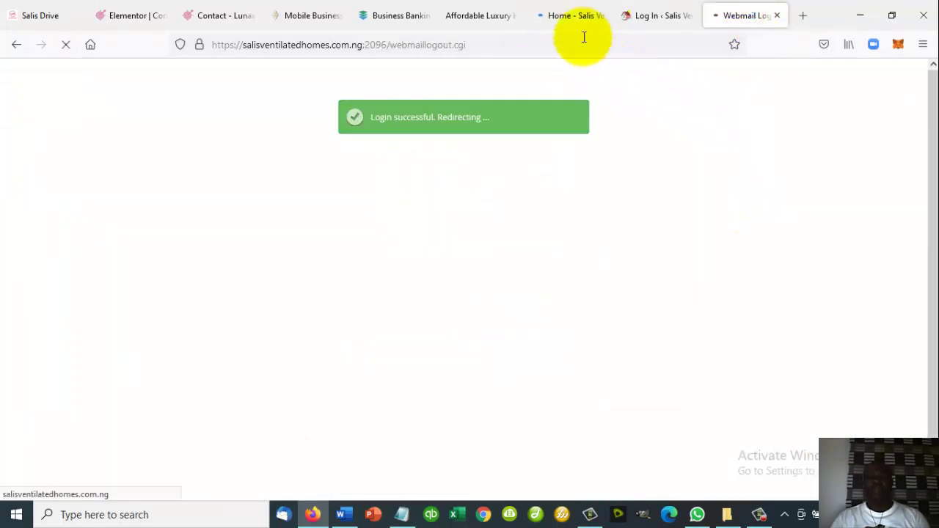
left_click(575, 16)
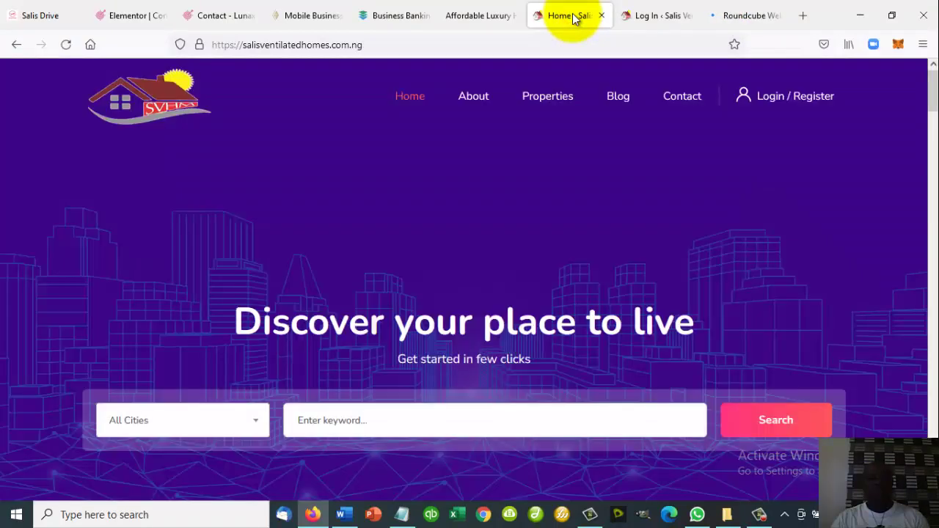
- Open the newest order notification in the webmail inbox and read its product table and billing address
left_click(756, 18)
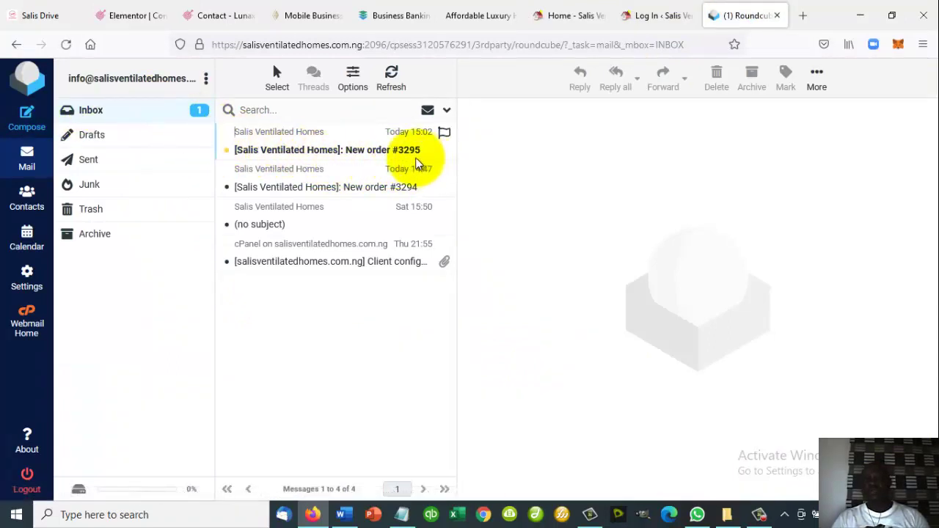
left_click(338, 150)
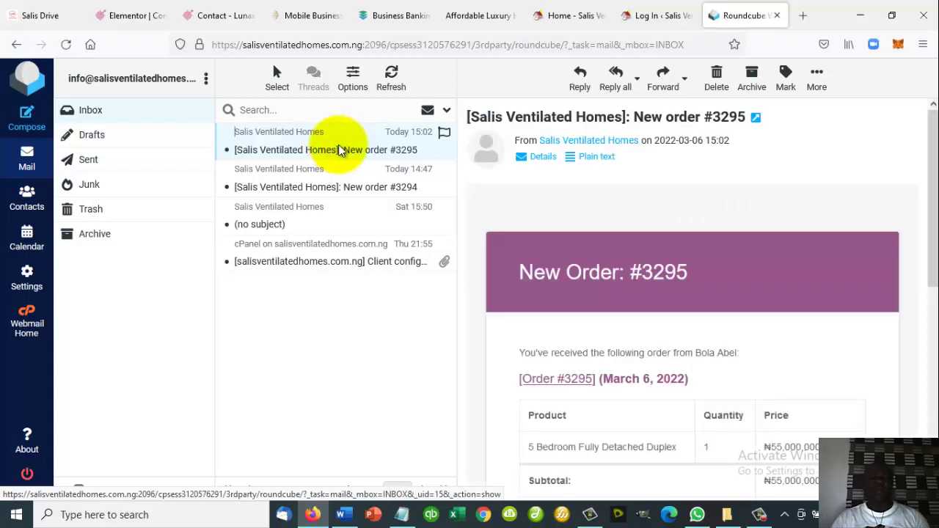
scroll(671, 199, "down", 2)
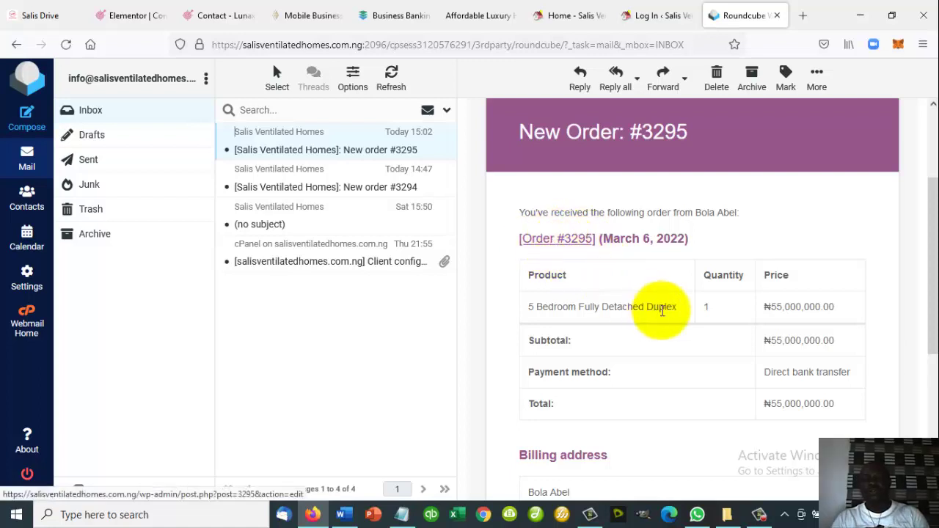
scroll(643, 308, "down", 3)
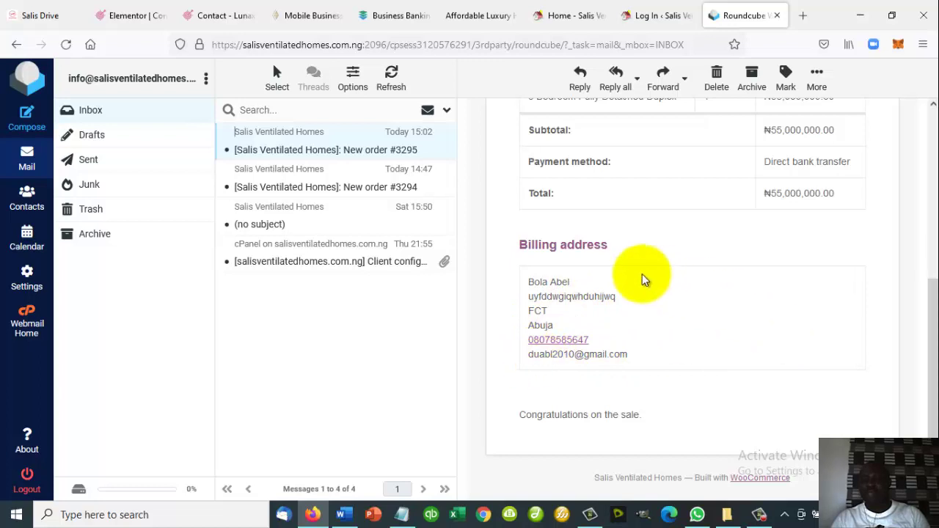
scroll(743, 280, "up", 1)
scroll(743, 283, "up", 4)
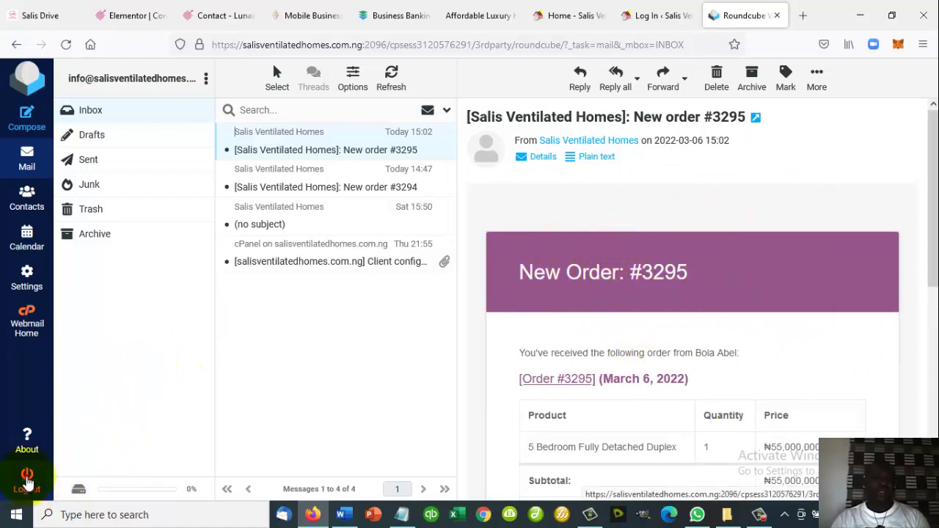
- Log out of the webmail and log in to the site's WordPress admin dashboard with the prefilled credentials
left_click(30, 491)
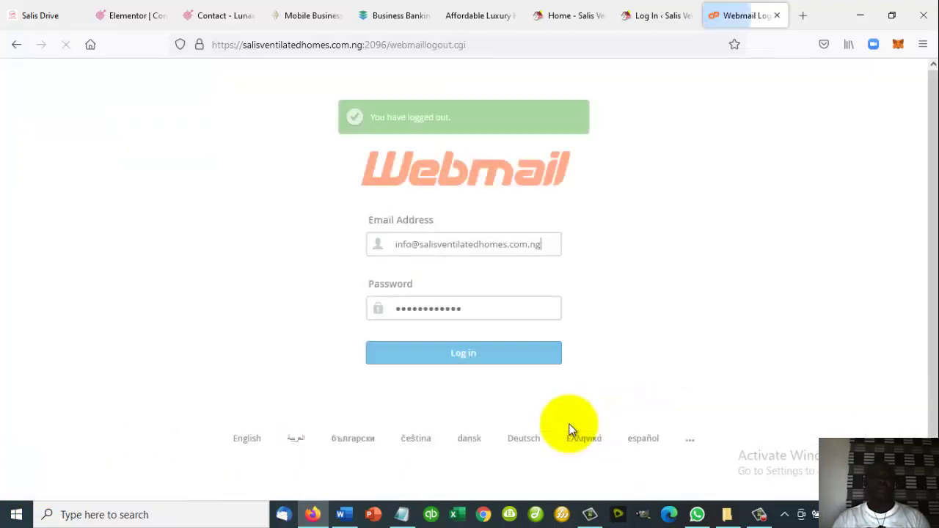
left_click(656, 15)
left_click(417, 332)
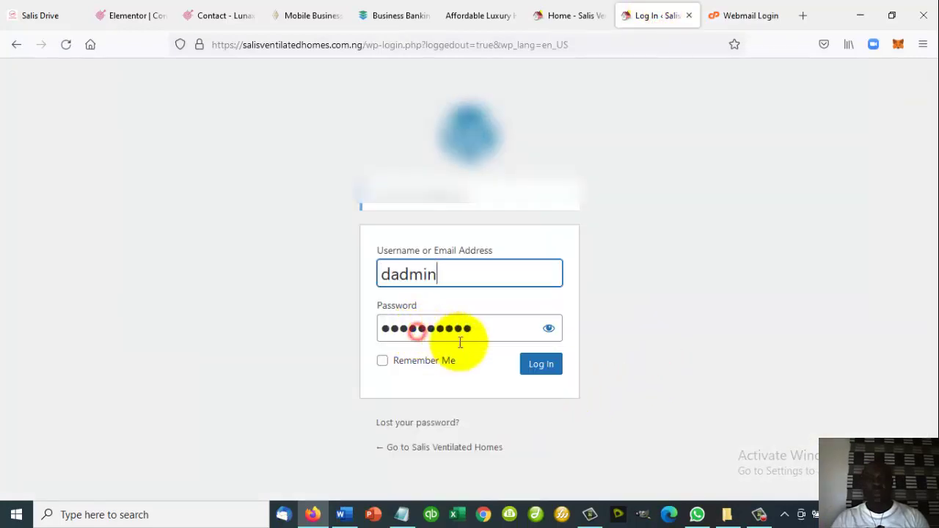
left_click(529, 367)
left_click(557, 27)
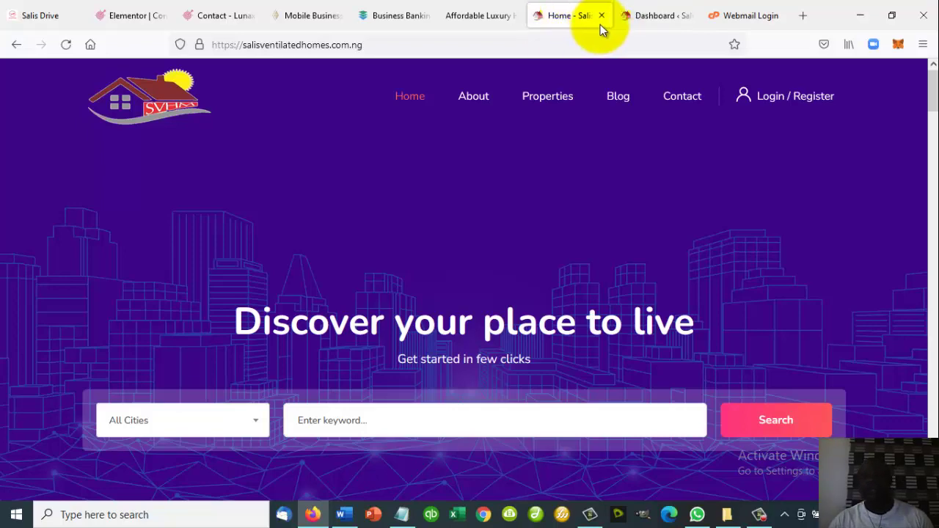
left_click(665, 19)
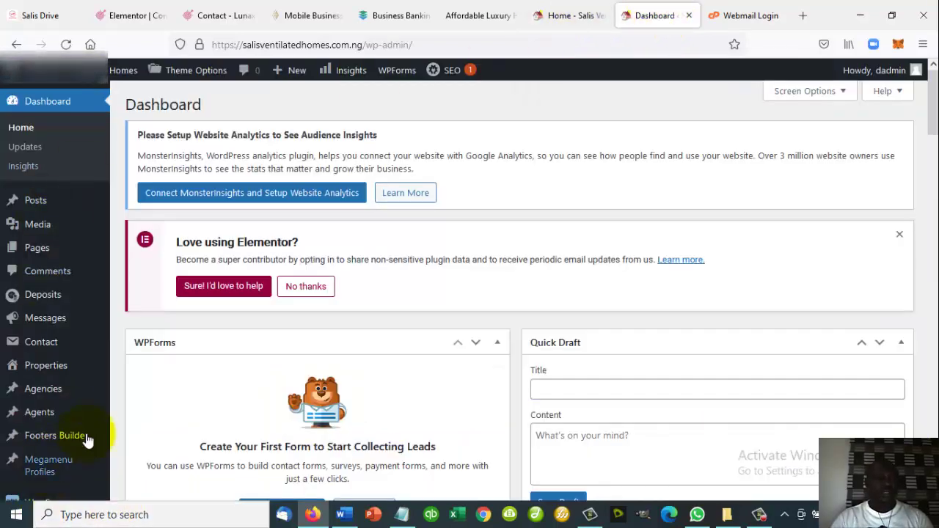
- Open the WooCommerce orders list and look over the received orders and their statuses
scroll(62, 411, "down", 3)
mouse_move(69, 293)
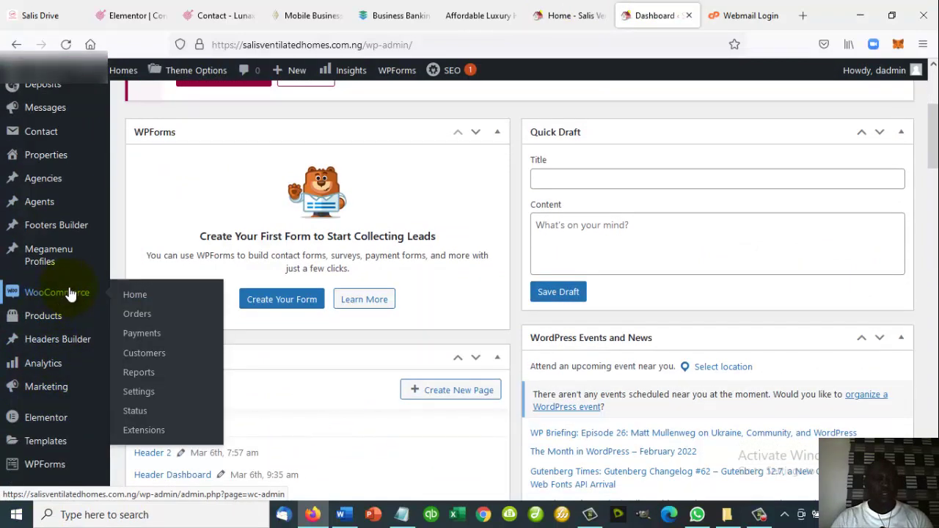
left_click(136, 314)
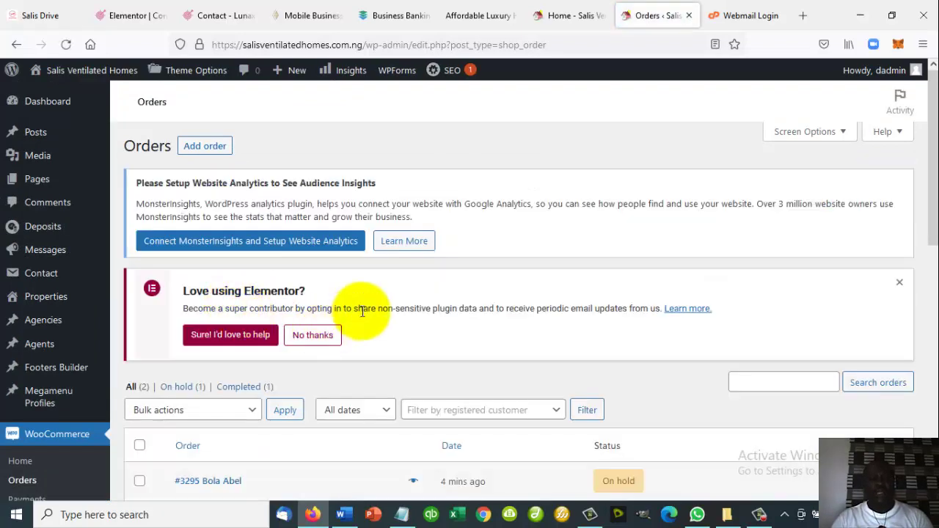
scroll(331, 309, "down", 3)
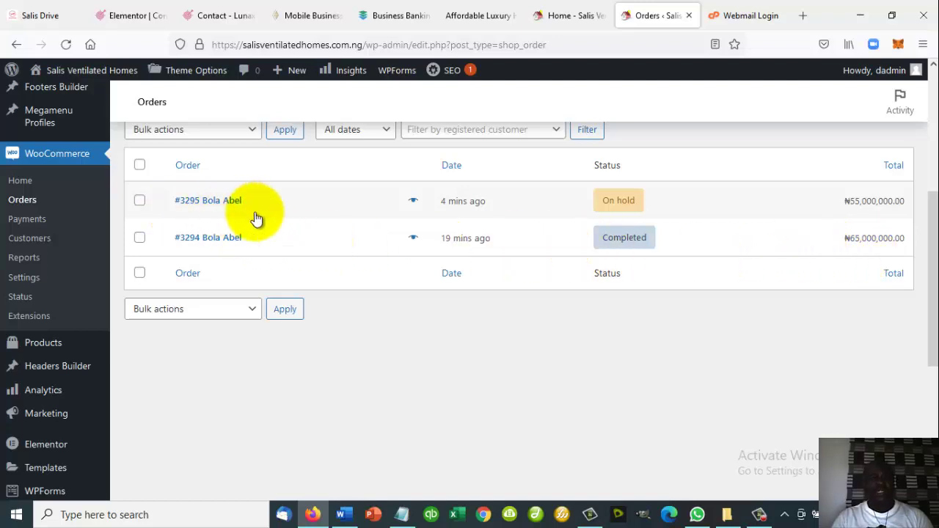
- Select the newest order, which is on hold, and apply the bulk action that changes its status to completed
mouse_move(608, 208)
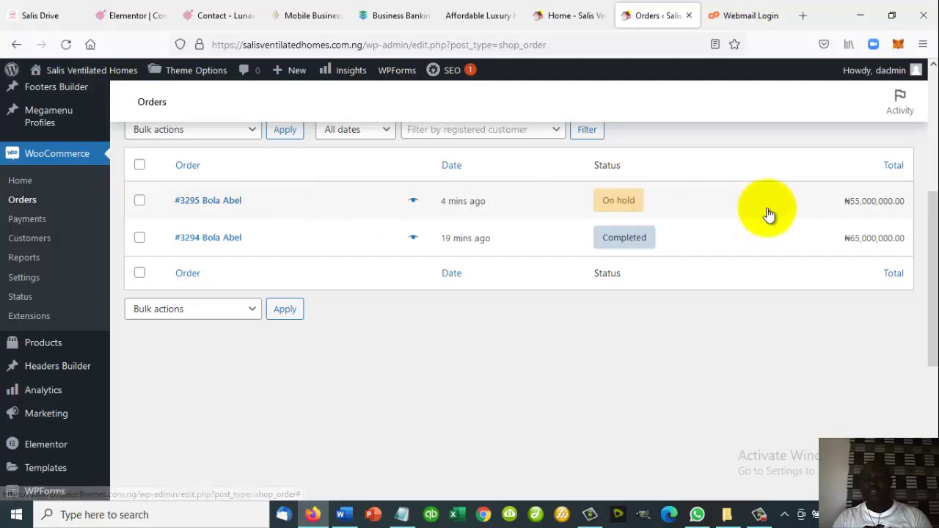
left_click(139, 201)
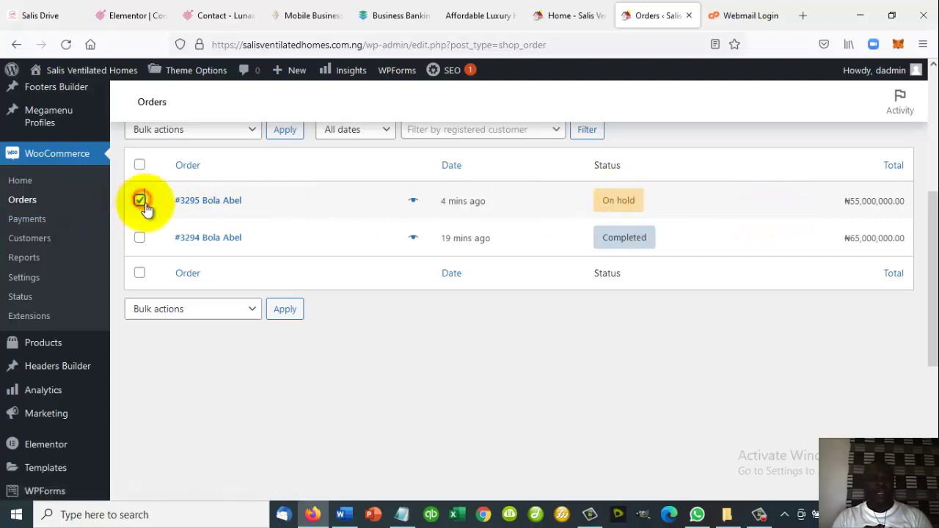
scroll(293, 224, "up", 2)
left_click(230, 205)
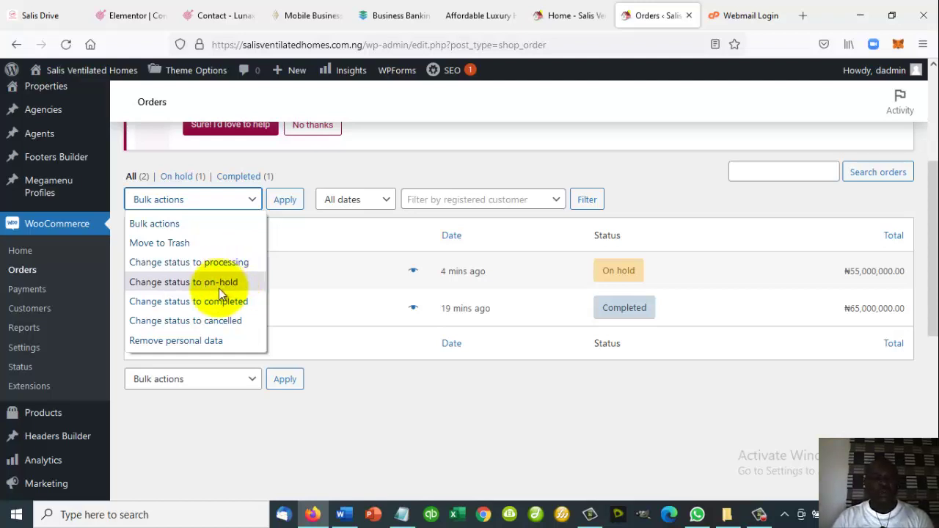
left_click(192, 302)
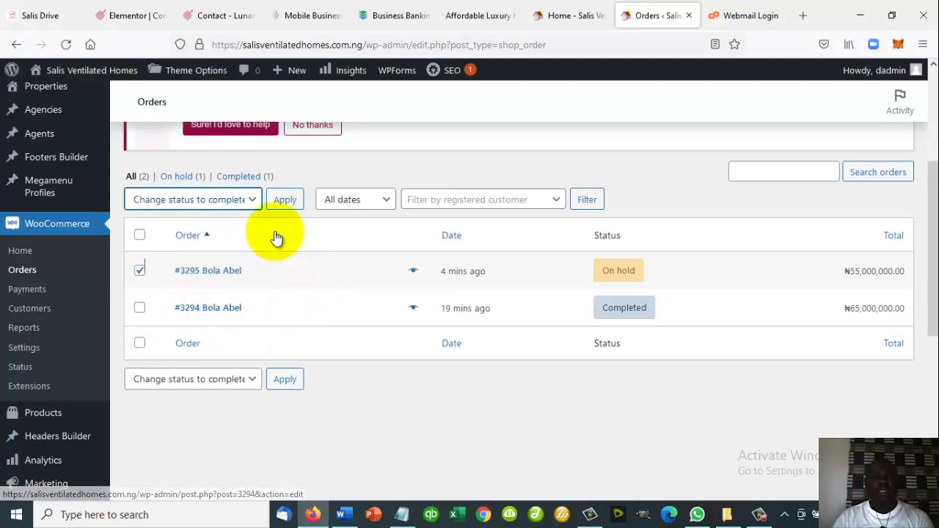
left_click(283, 202)
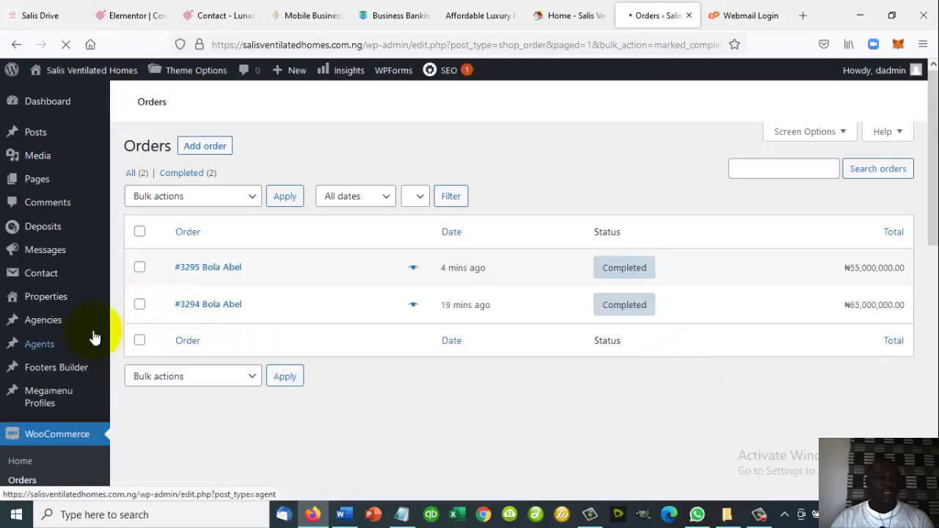
- Open the WooCommerce customers list and review the registered customer's orders, total spend and average order value
scroll(119, 335, "down", 2)
scroll(119, 335, "up", 2)
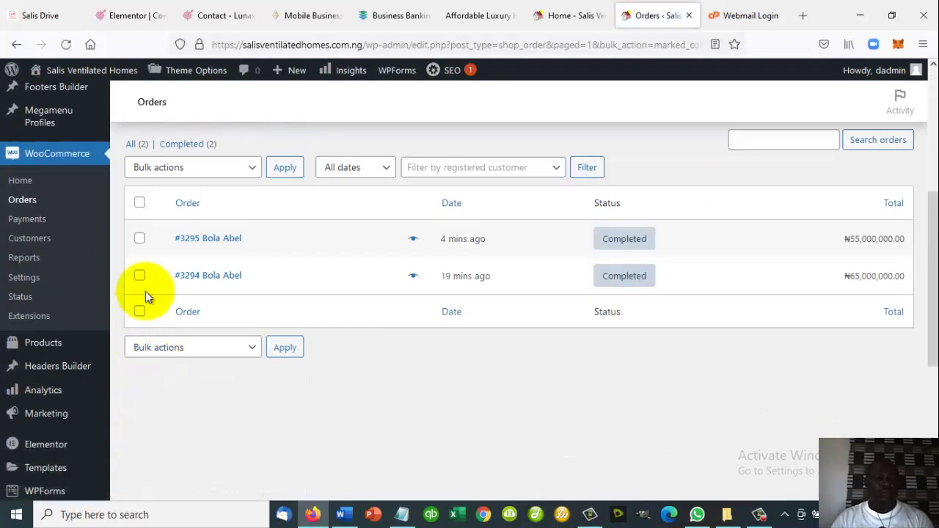
left_click(23, 242)
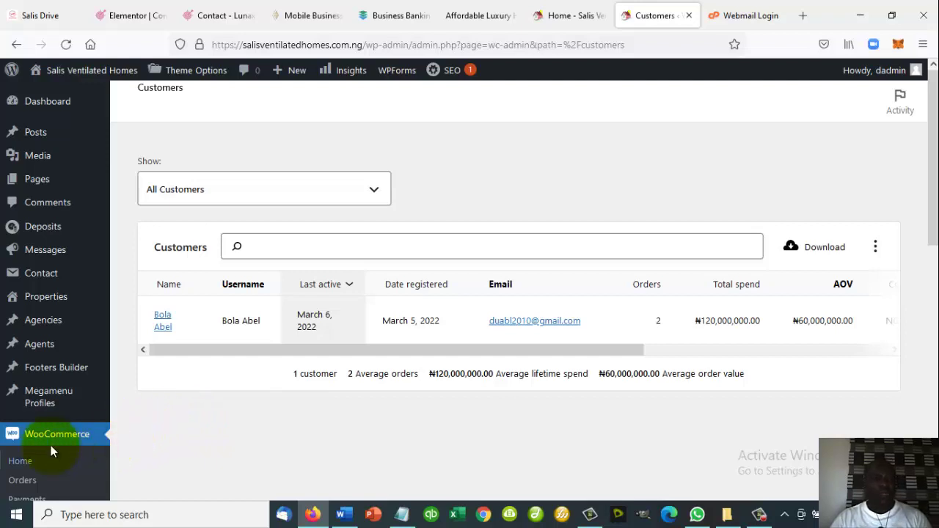
scroll(79, 450, "down", 2)
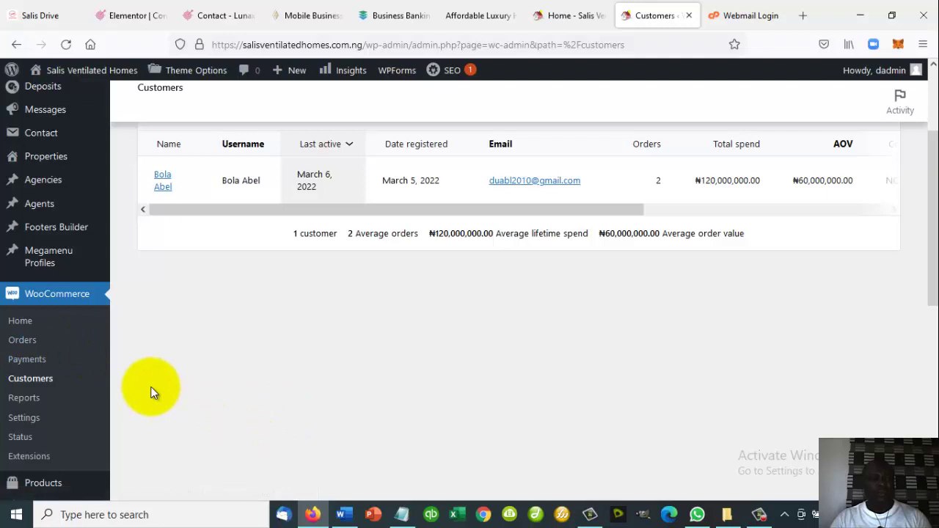
scroll(151, 393, "up", 1)
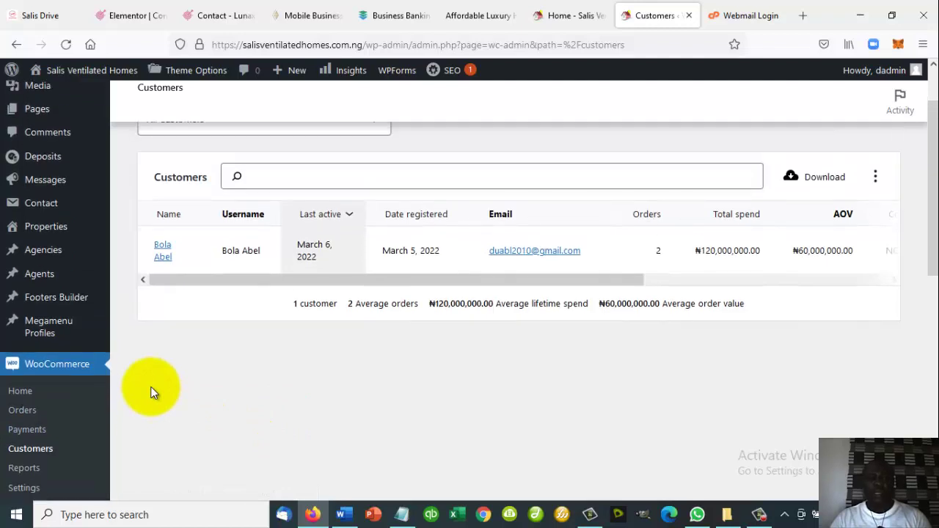
- Open the WooCommerce Analytics overview and examine the month-to-date performance figures and the net sales and orders charts
scroll(151, 392, "down", 4)
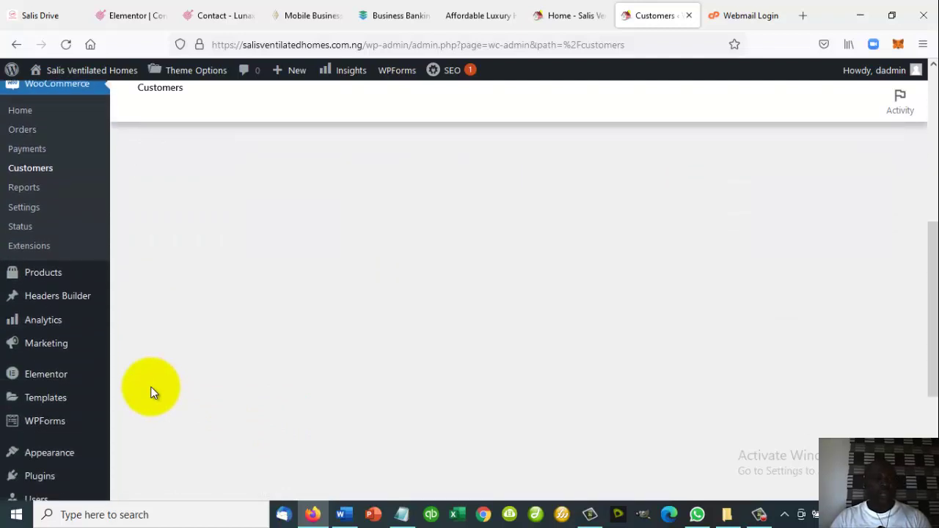
mouse_move(57, 330)
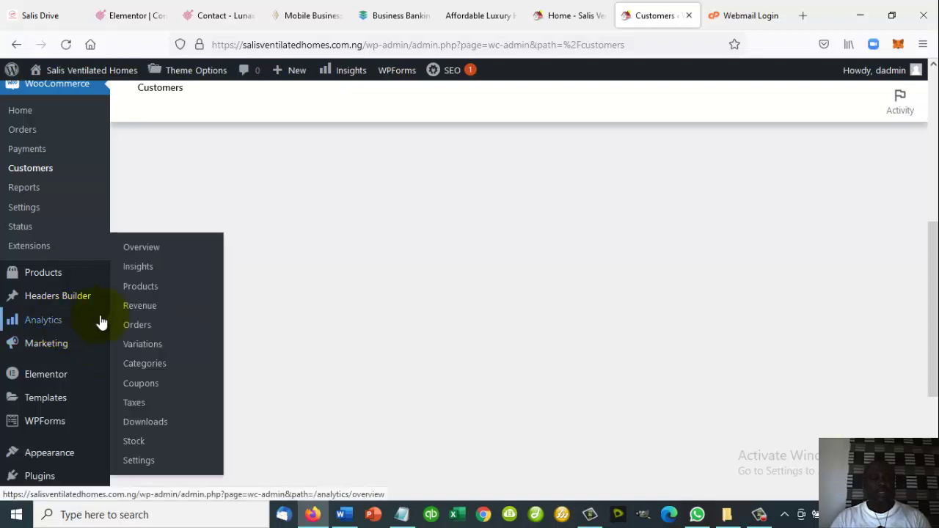
left_click(145, 249)
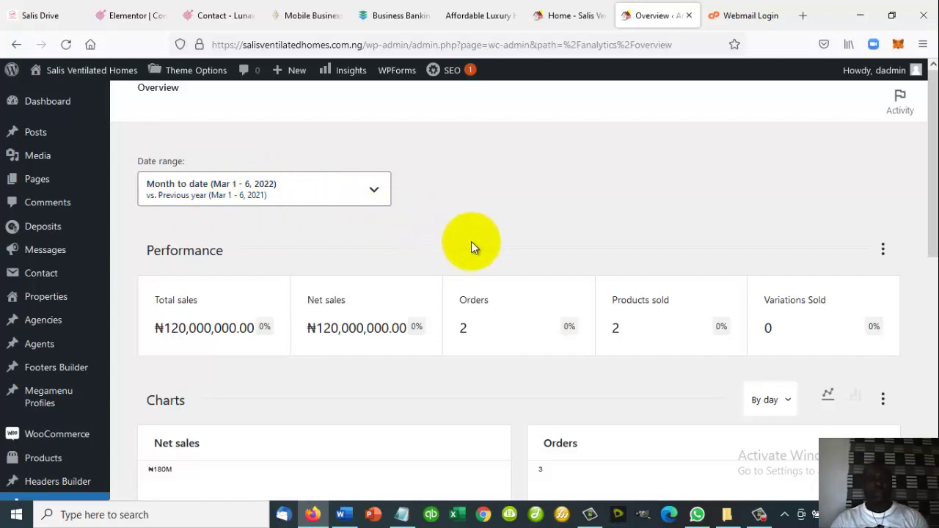
scroll(437, 237, "down", 2)
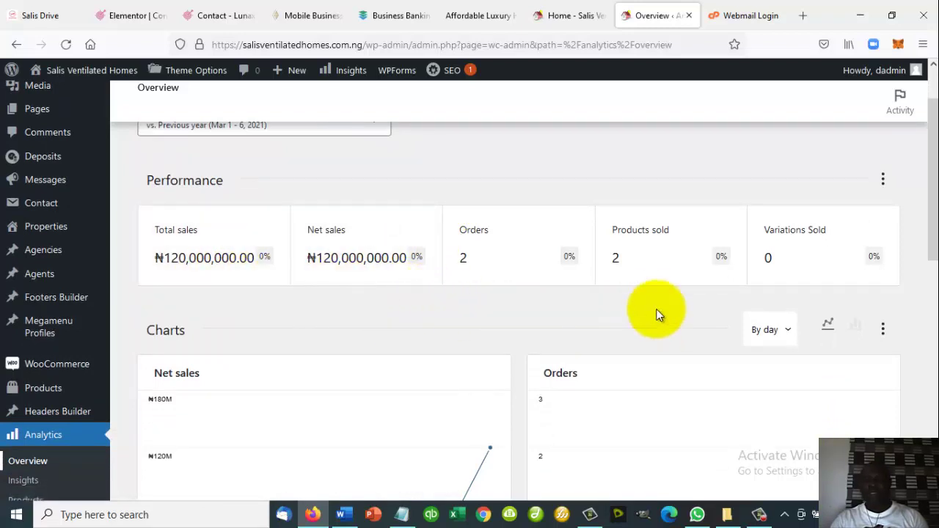
scroll(552, 318, "down", 6)
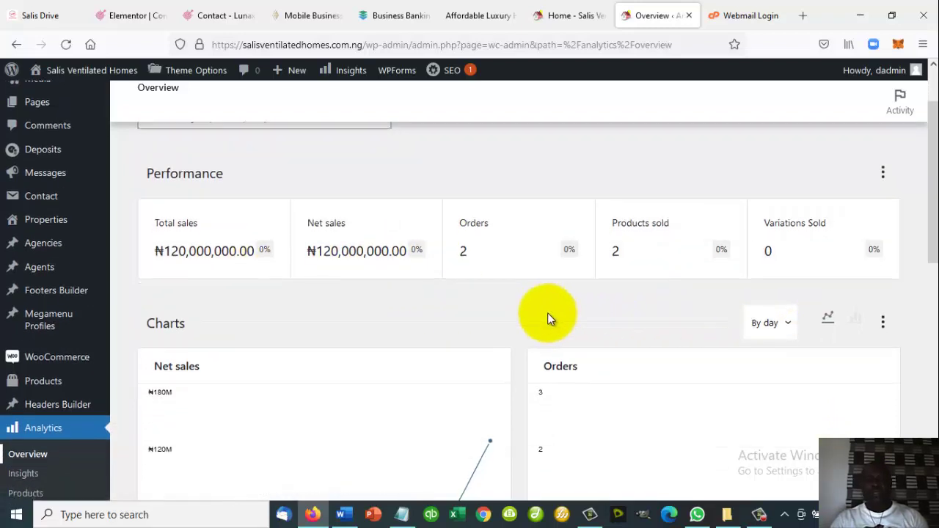
mouse_move(490, 243)
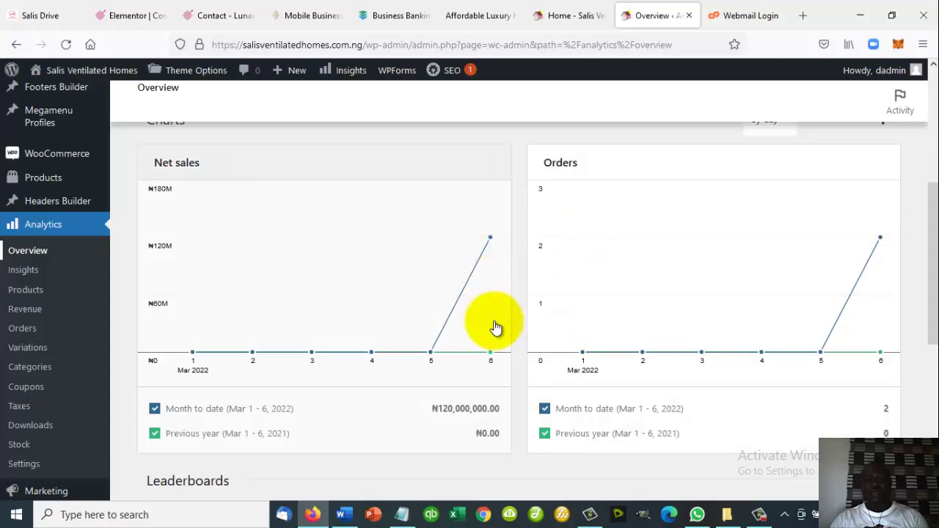
- Review the Leaderboards on the Analytics overview, covering top categories and top products by items sold
scroll(629, 308, "down", 4)
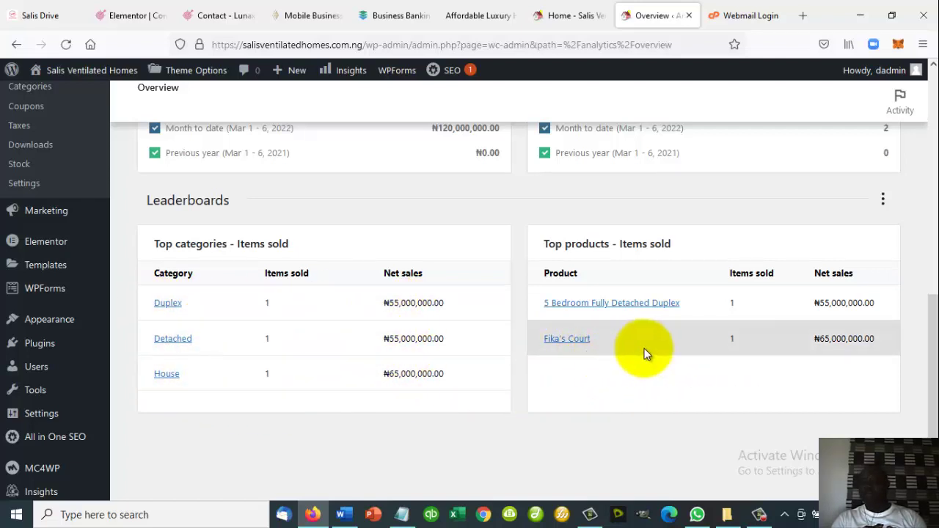
scroll(488, 392, "up", 1)
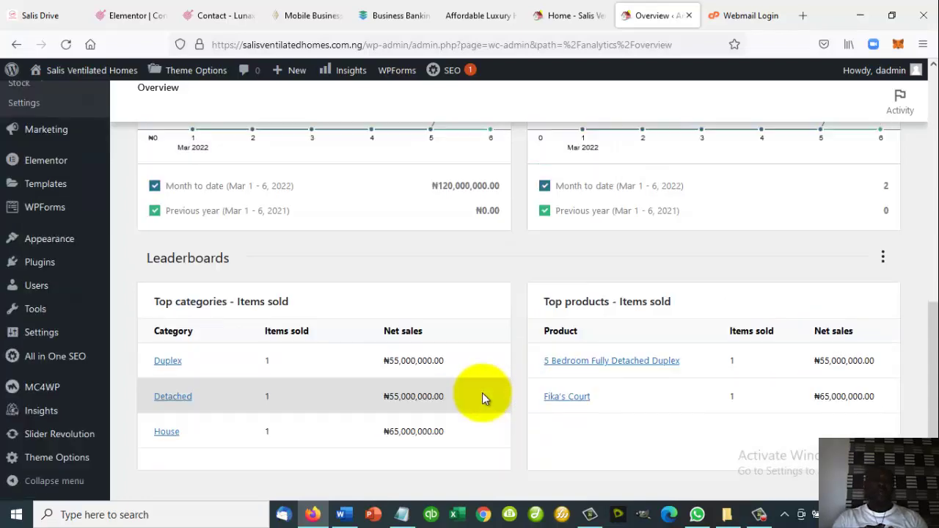
scroll(482, 394, "up", 2)
scroll(482, 394, "down", 2)
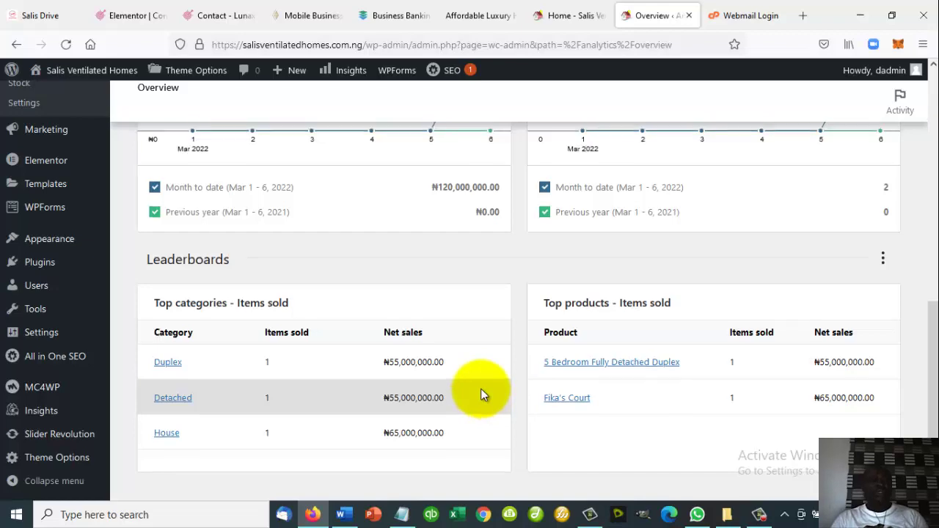
scroll(481, 389, "up", 5)
scroll(480, 396, "up", 2)
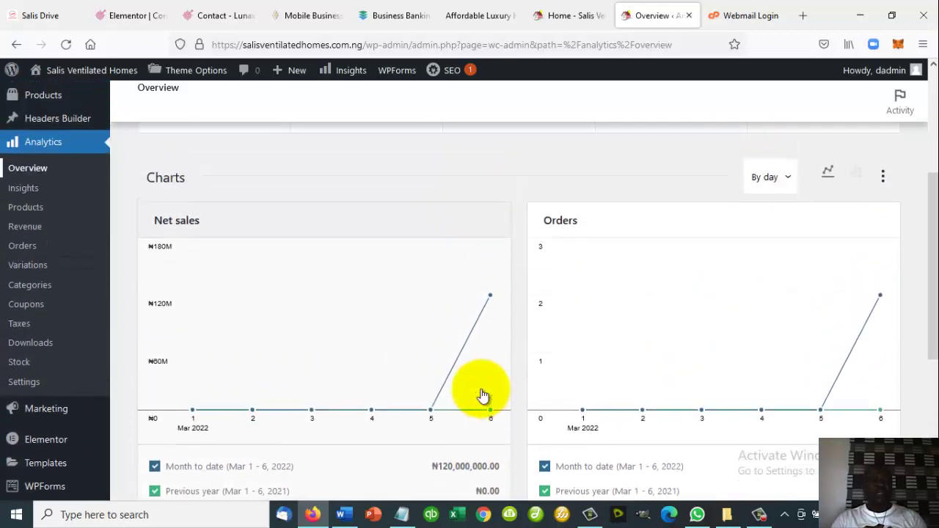
- Return to the public Salis Ventilated Homes home page and look over its search banner and Why Choose Us section
left_click(577, 16)
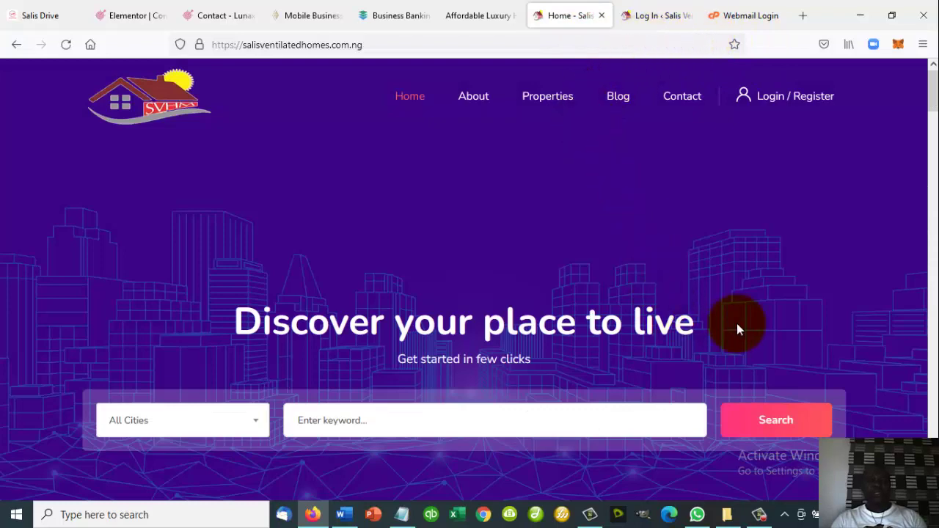
scroll(711, 292, "down", 8)
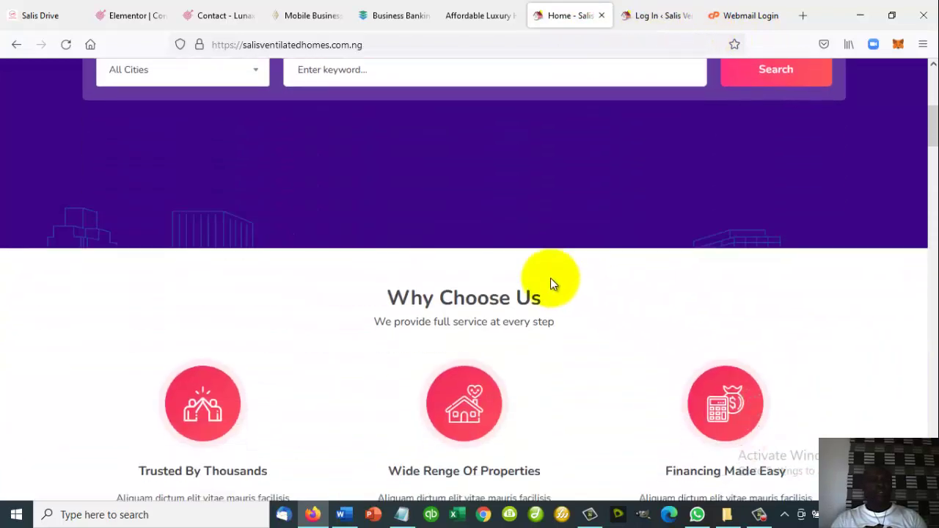
scroll(611, 286, "up", 6)
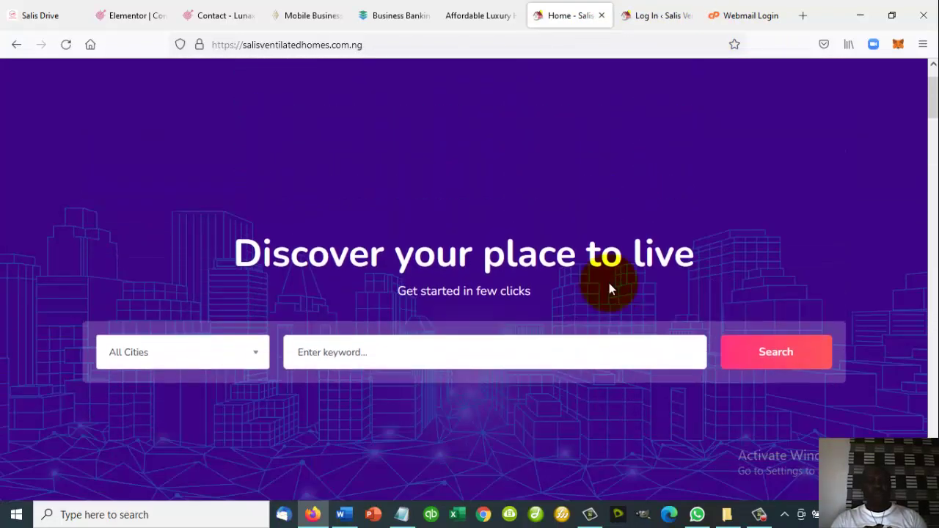
scroll(609, 288, "up", 2)
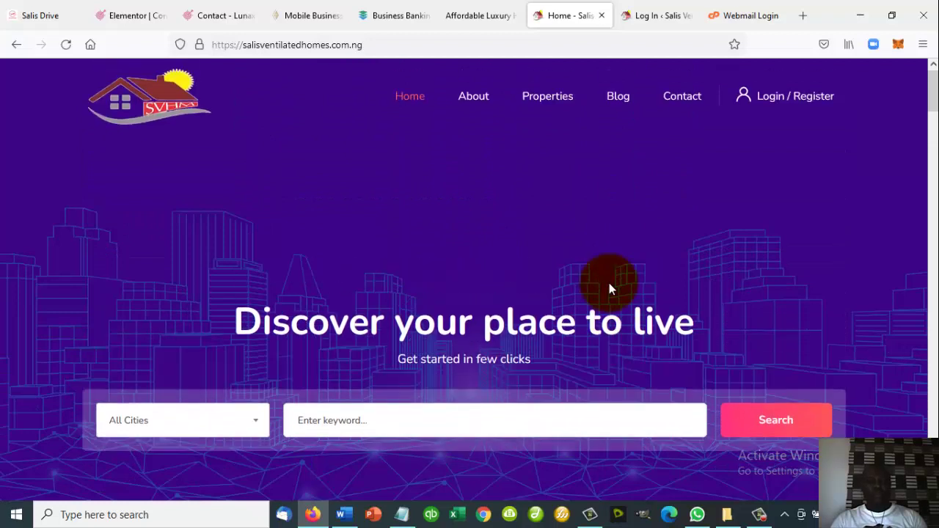